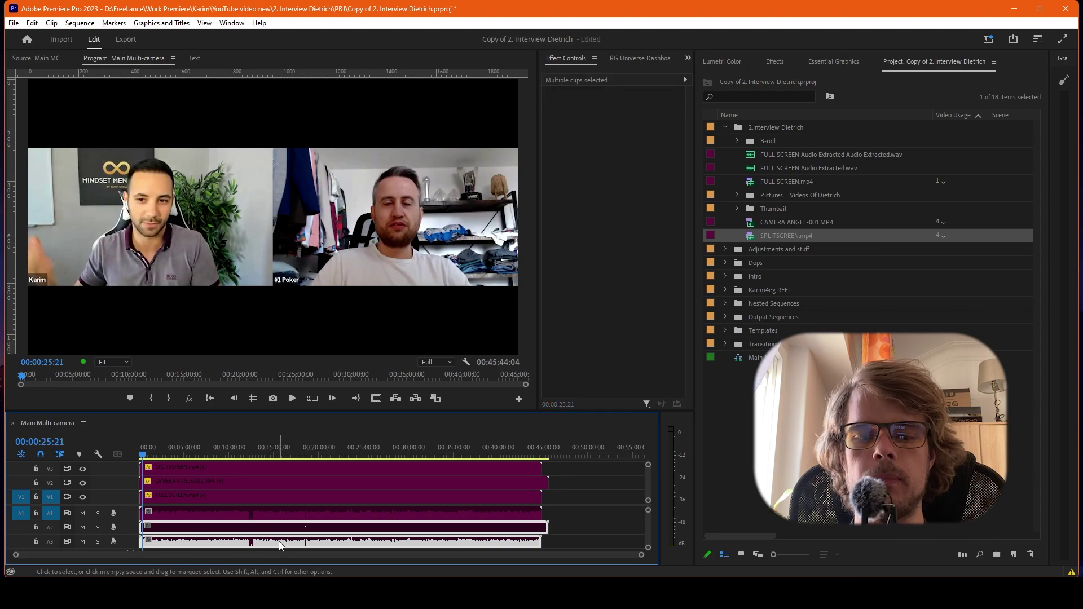
# Step: Remove the audio clips on tracks A2 and A3, and trim the remaining interview clips to a common end
pyautogui.press('=')
pyautogui.press('=')
pyautogui.press('-')
pyautogui.press('-')
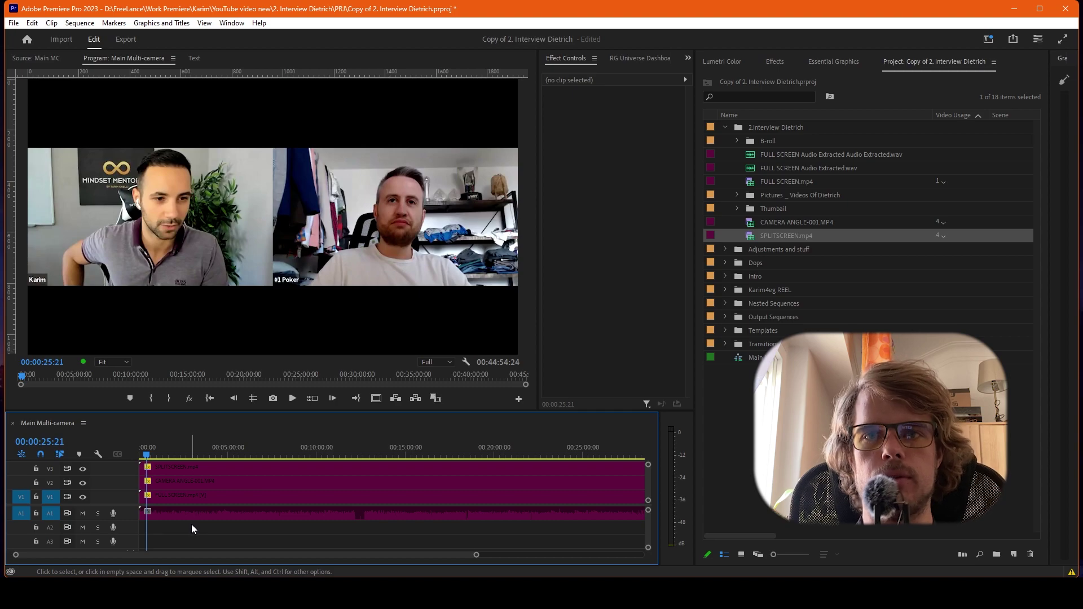
pyautogui.press('-')
pyautogui.press('-')
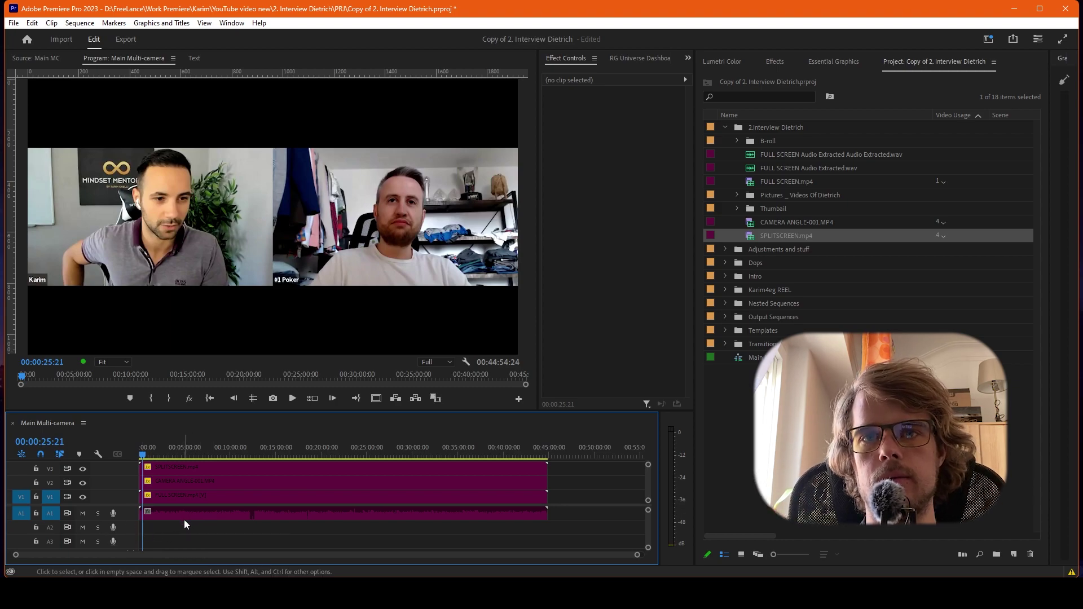
# Step: Test selecting the stacked video clips and the A1 audio clip with Linked Selection enabled
pyautogui.moveTo(580, 503); pyautogui.dragTo(192, 471)
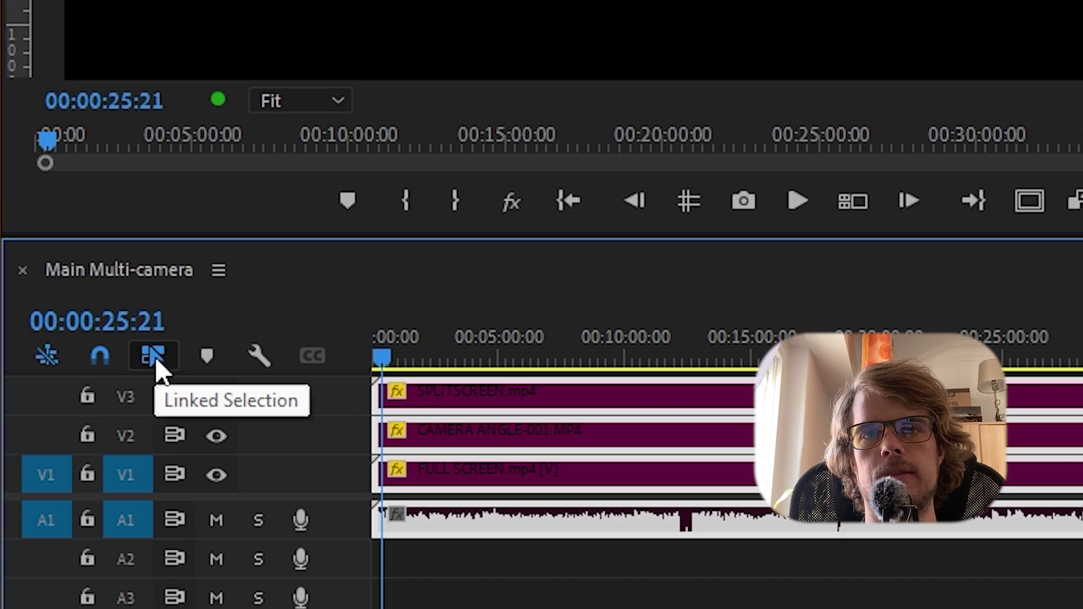
pyautogui.click(1061, 587)
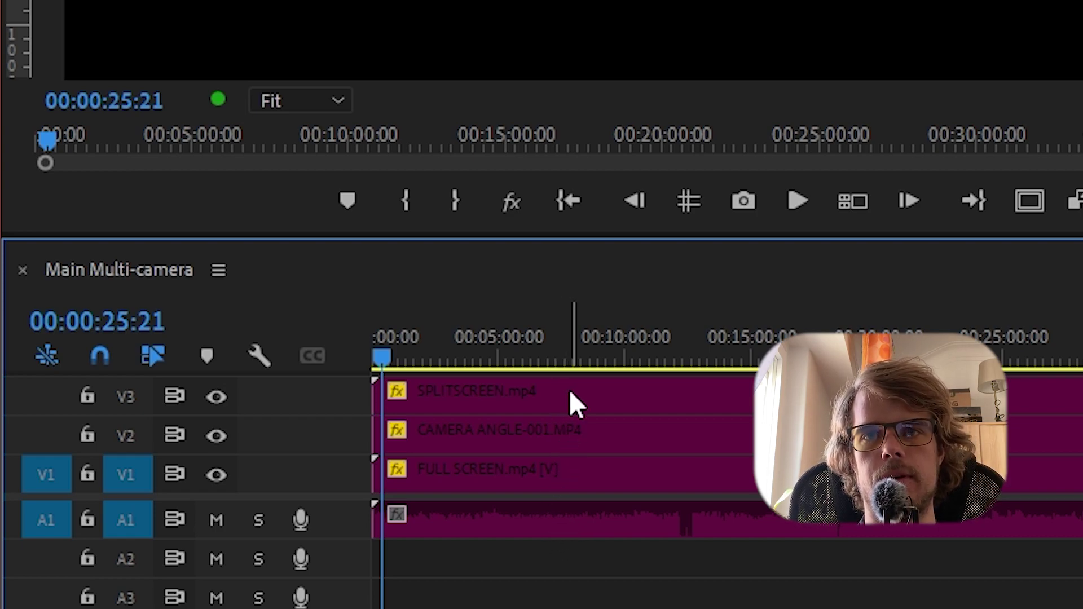
pyautogui.click(547, 395)
pyautogui.click(435, 523)
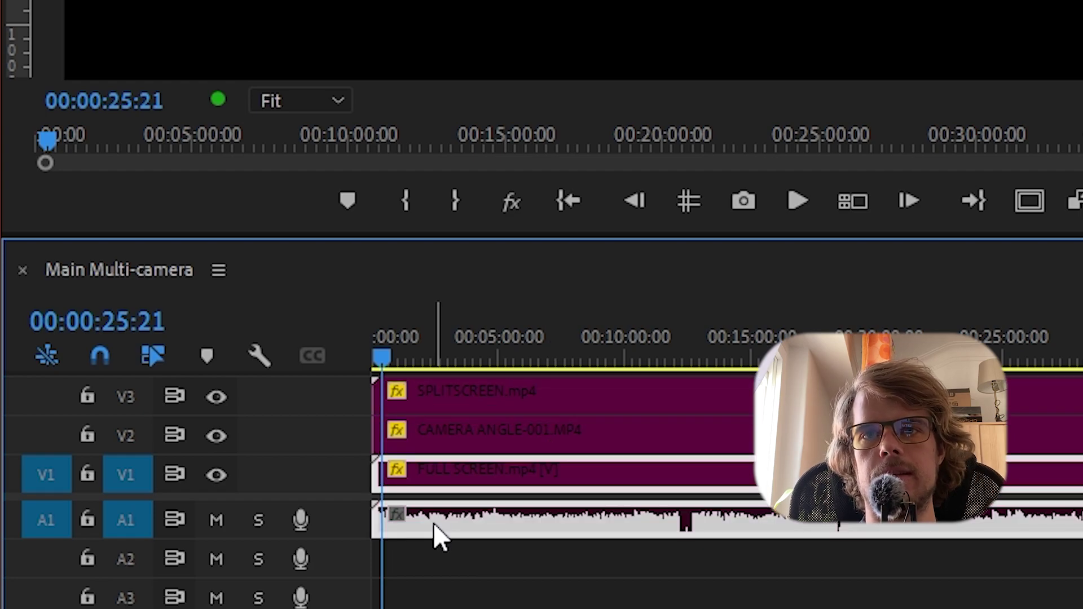
pyautogui.click(537, 549)
pyautogui.click(522, 492)
pyautogui.click(526, 513)
pyautogui.click(529, 415)
pyautogui.click(529, 411)
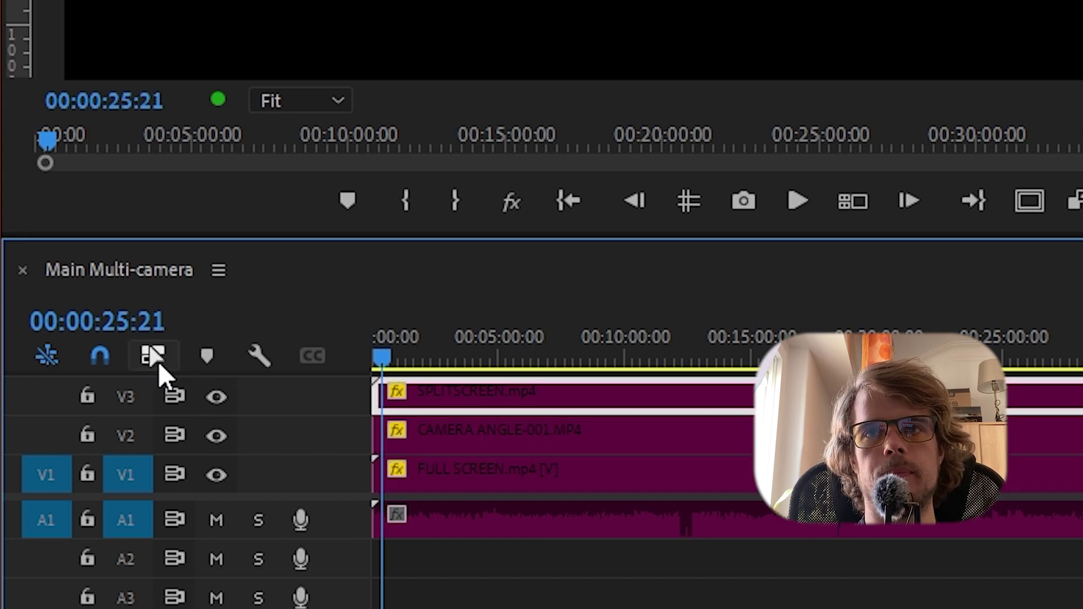
# Step: Try selecting the video and audio clips with Linked Selection turned off, and turn it back on
pyautogui.click(561, 592)
pyautogui.click(466, 471)
pyautogui.click(479, 432)
pyautogui.click(496, 516)
pyautogui.click(496, 479)
pyautogui.click(496, 412)
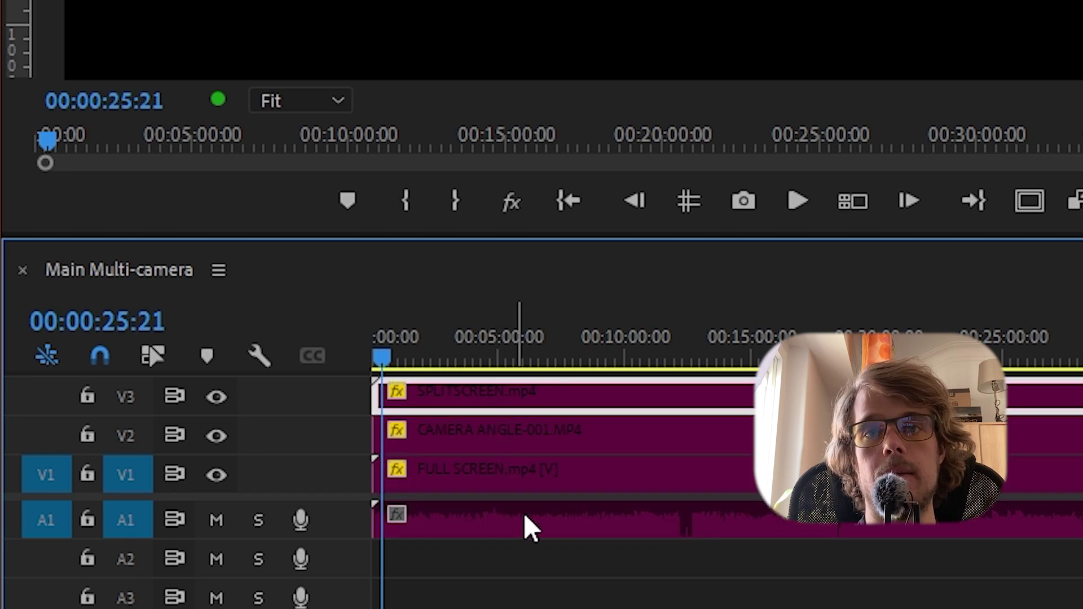
pyautogui.click(534, 604)
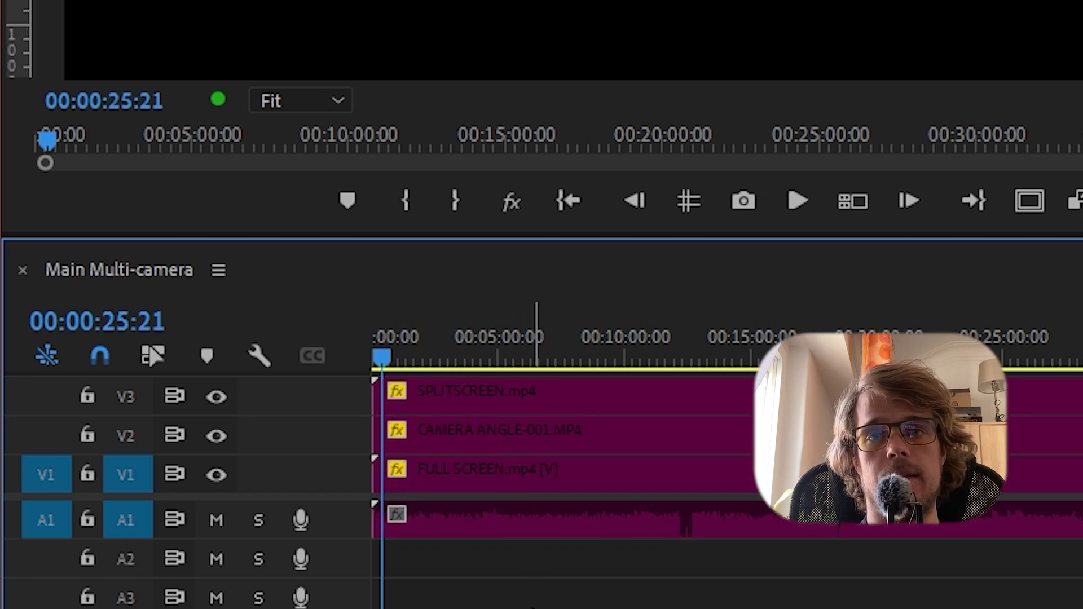
pyautogui.click(512, 464)
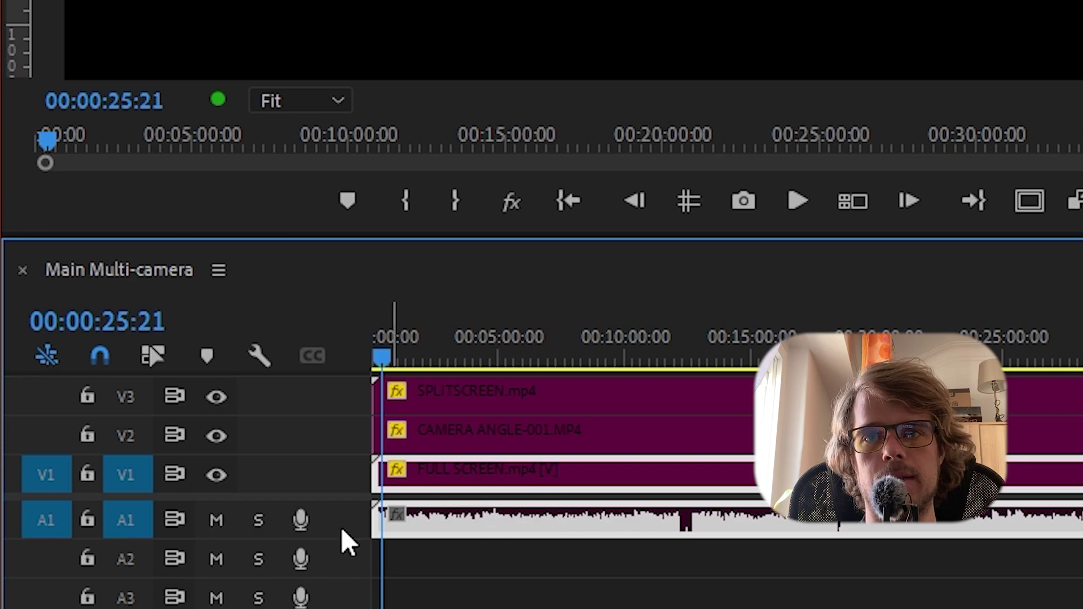
pyautogui.click(153, 356)
pyautogui.click(596, 561)
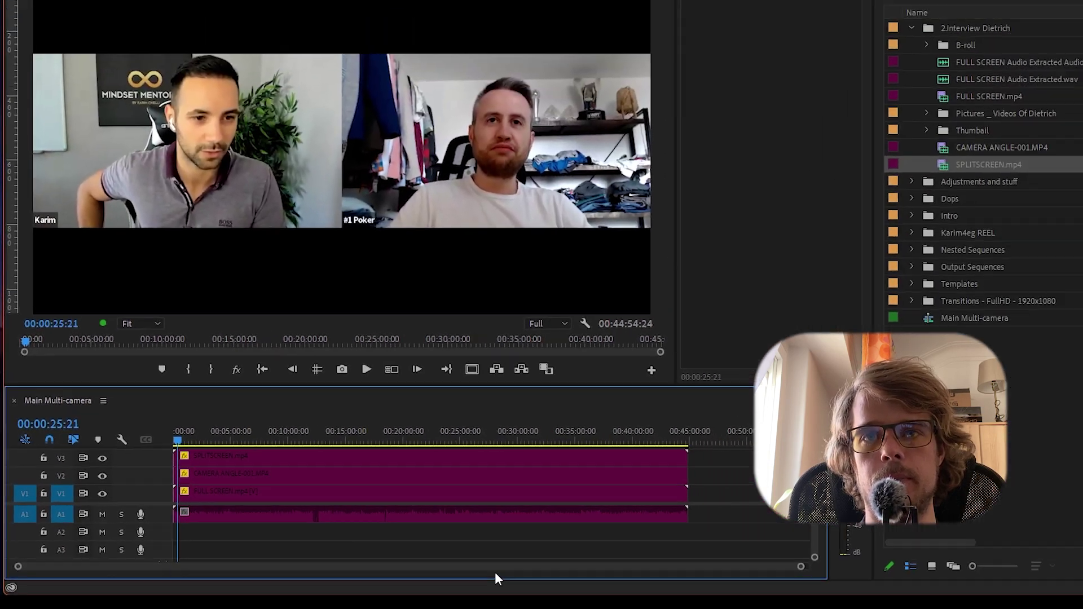
# Step: Nest the three video clips on V1, V2 and V3 as "Main Multi-cam sequence", leaving out the audio
pyautogui.moveTo(724, 494); pyautogui.dragTo(476, 451)
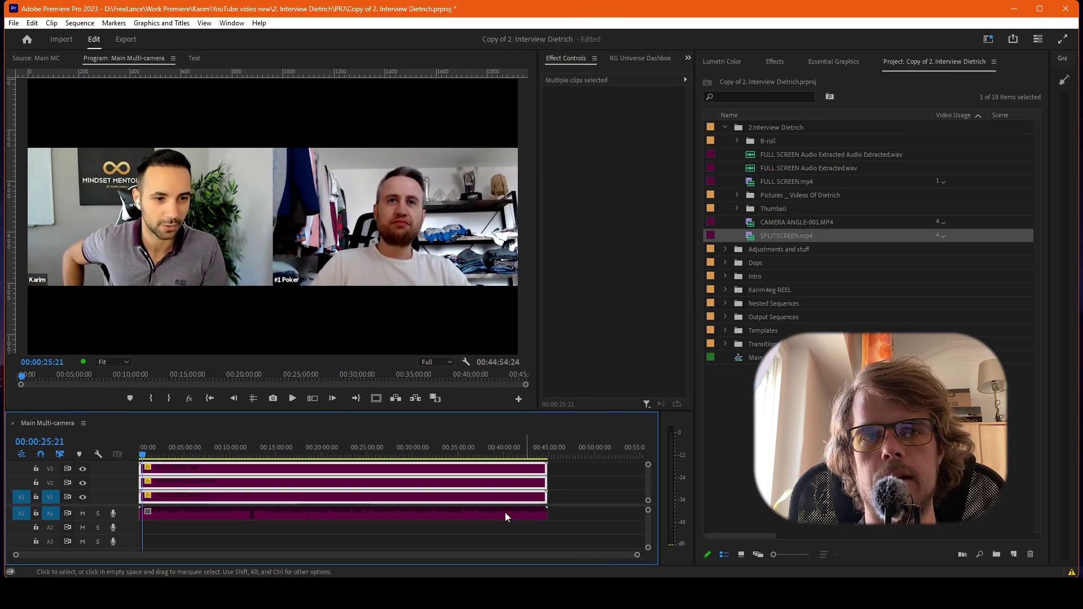
pyautogui.rightClick(308, 489)
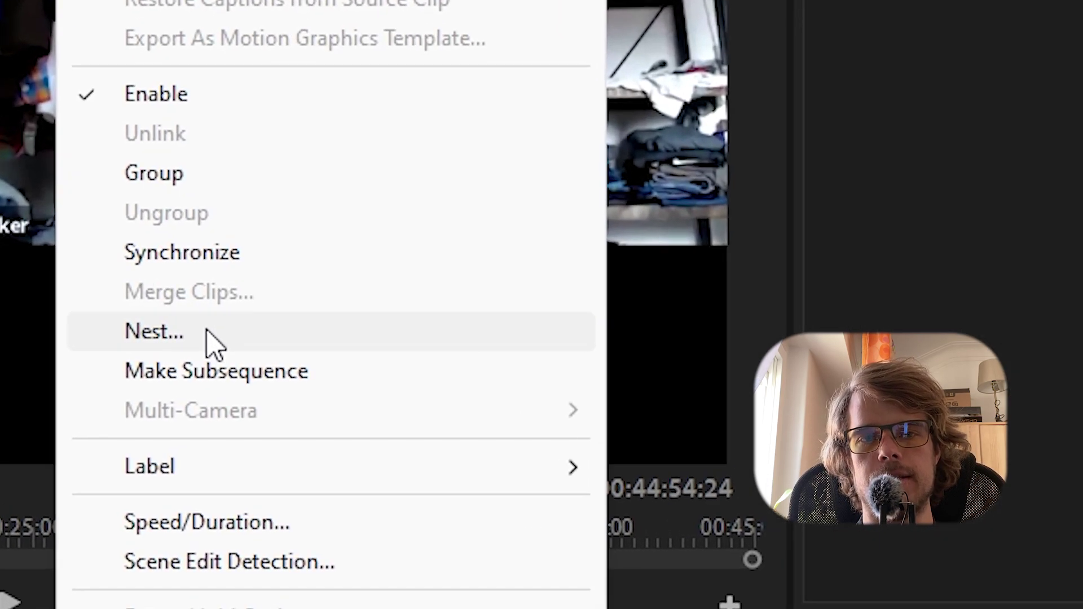
pyautogui.click(208, 334)
pyautogui.write('Main Multi-cam sequence')
pyautogui.press('Return')
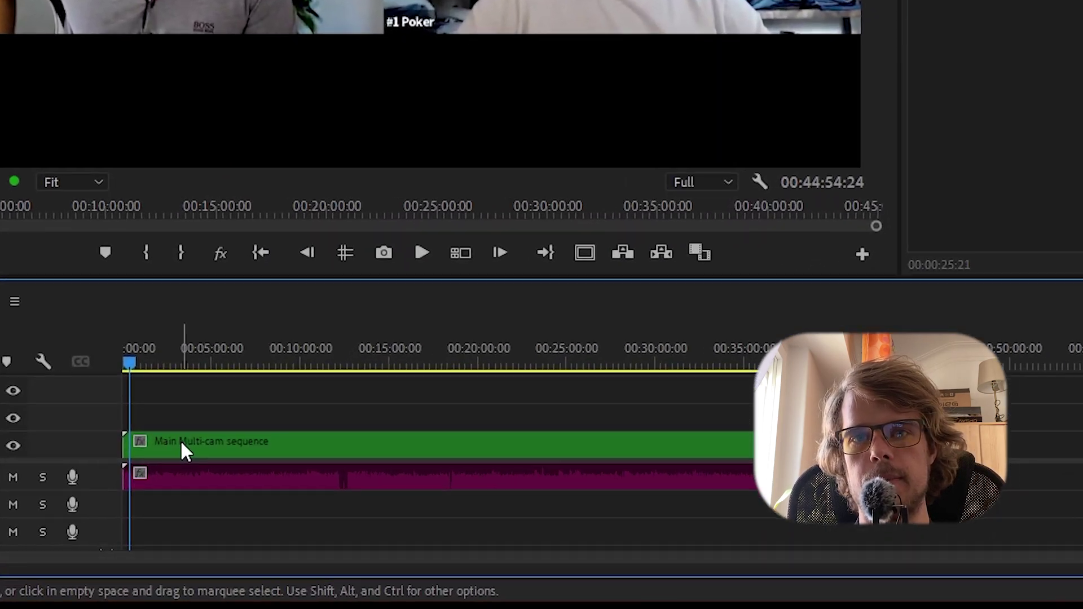
# Step: Enable Multi-Camera for the nested clip on V1 and move the playhead near the sequence's start
pyautogui.rightClick(168, 495)
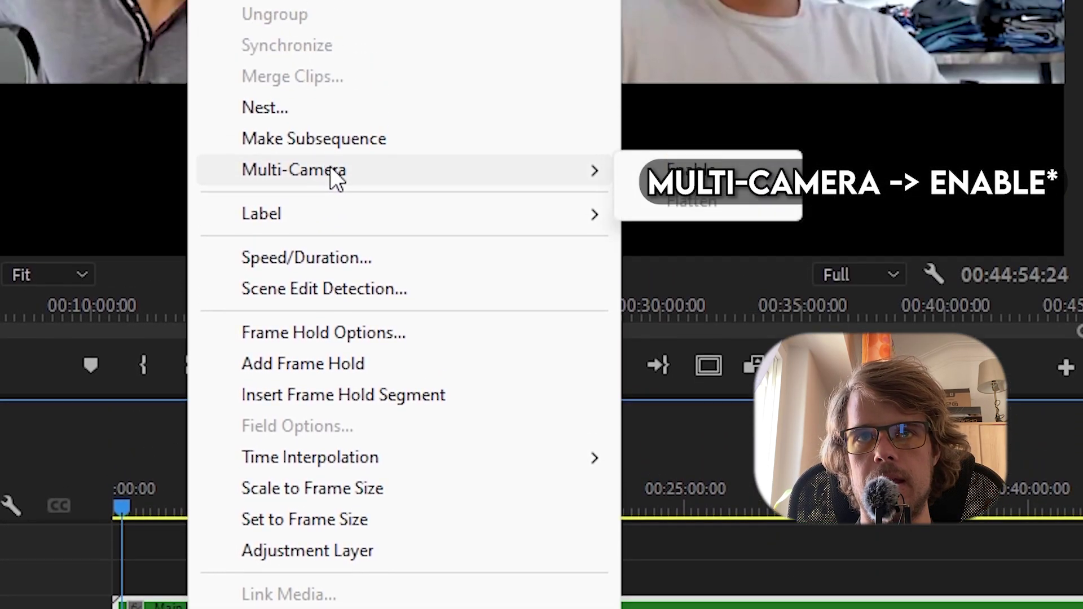
pyautogui.moveTo(338, 221)
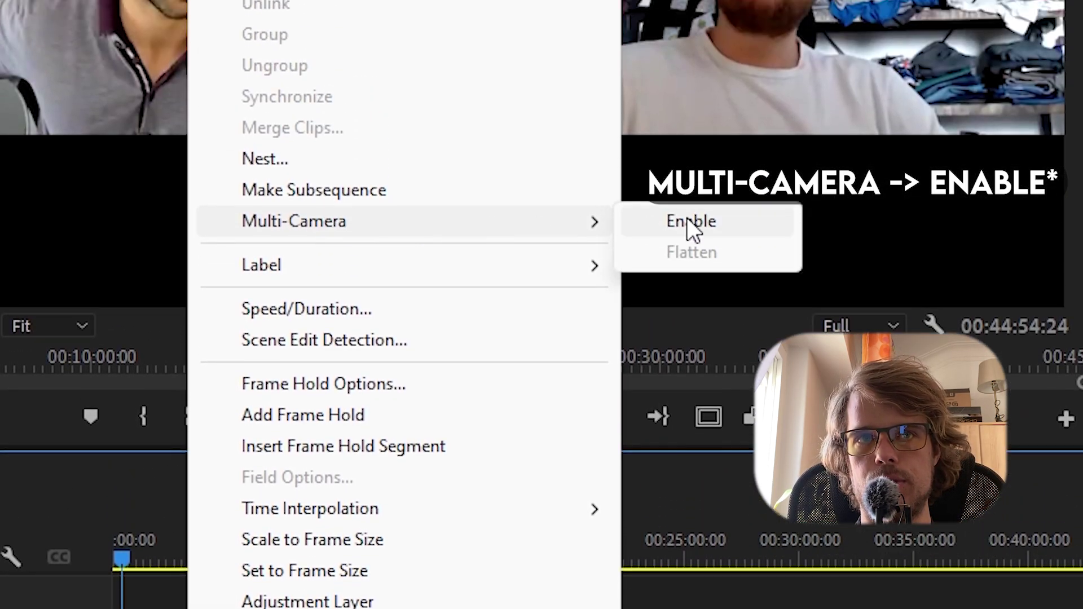
pyautogui.click(687, 218)
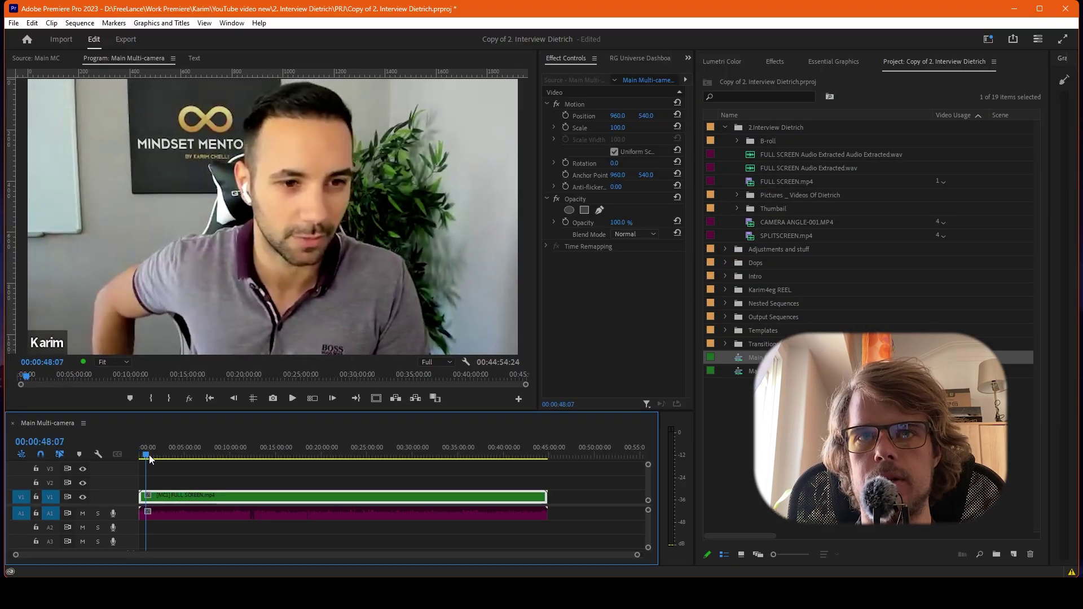
pyautogui.click(146, 460)
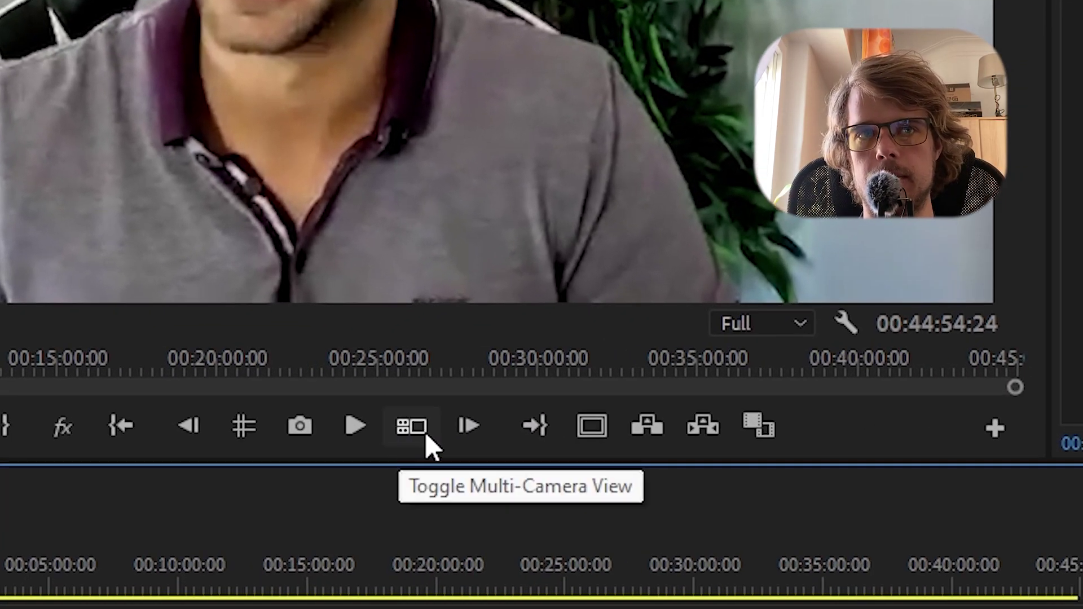
# Step: Make sure Toggle Multi-Camera View is included among the Program monitor's transport controls
pyautogui.click(991, 424)
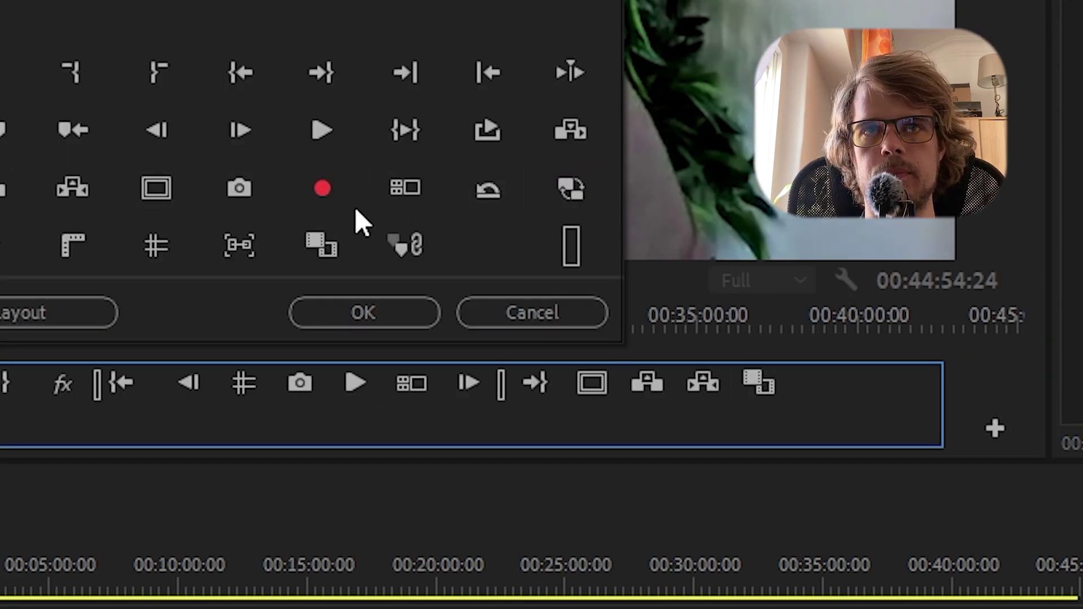
pyautogui.moveTo(405, 194); pyautogui.dragTo(407, 394)
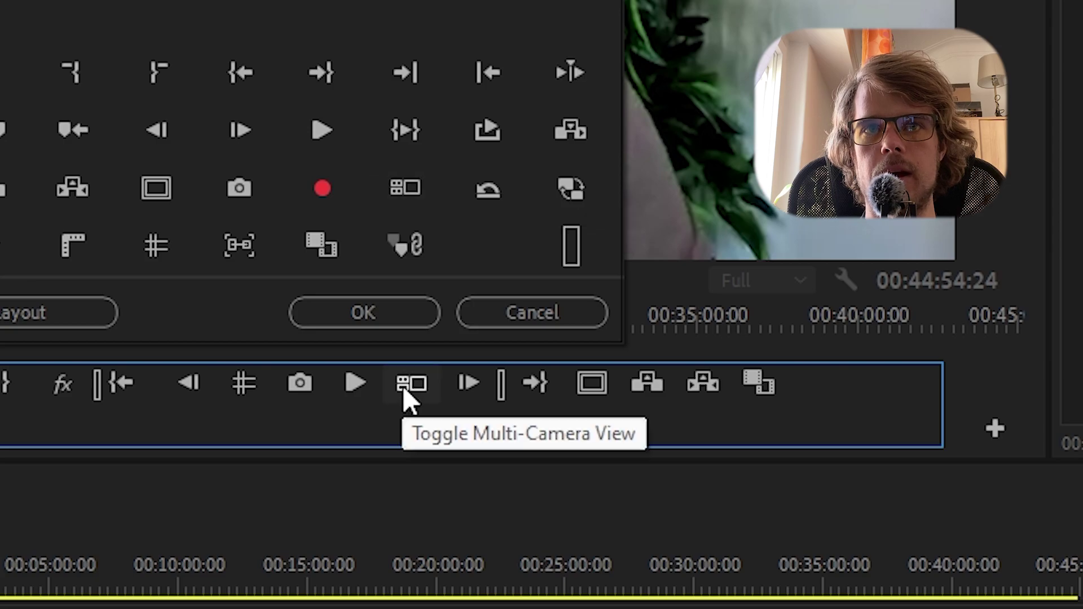
pyautogui.click(401, 317)
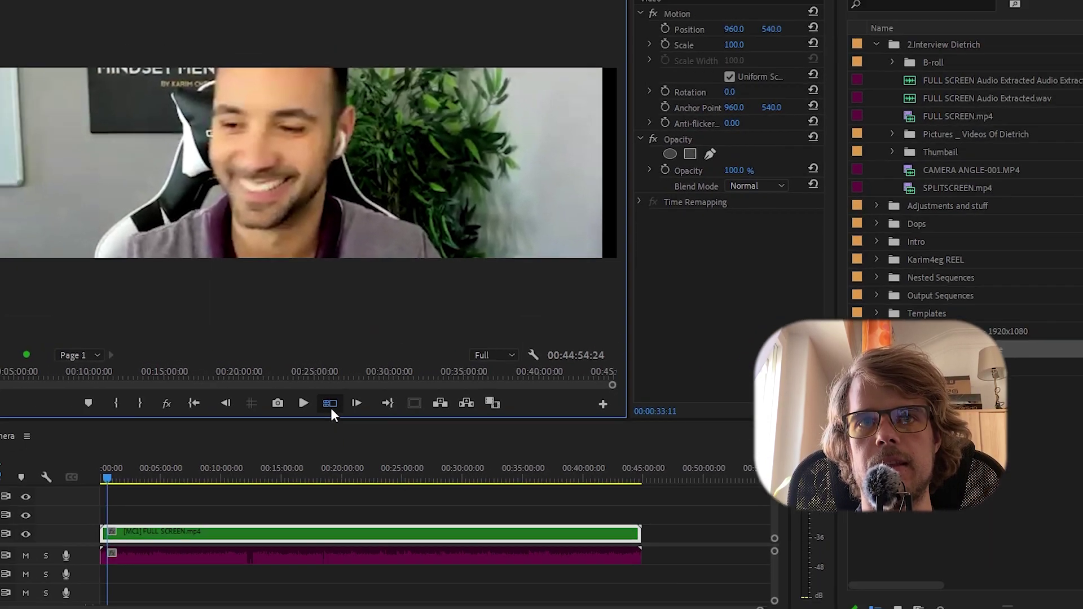
# Step: Show the multi-camera view in the Program monitor, widen the monitor, and deselect the clip
pyautogui.click(396, 426)
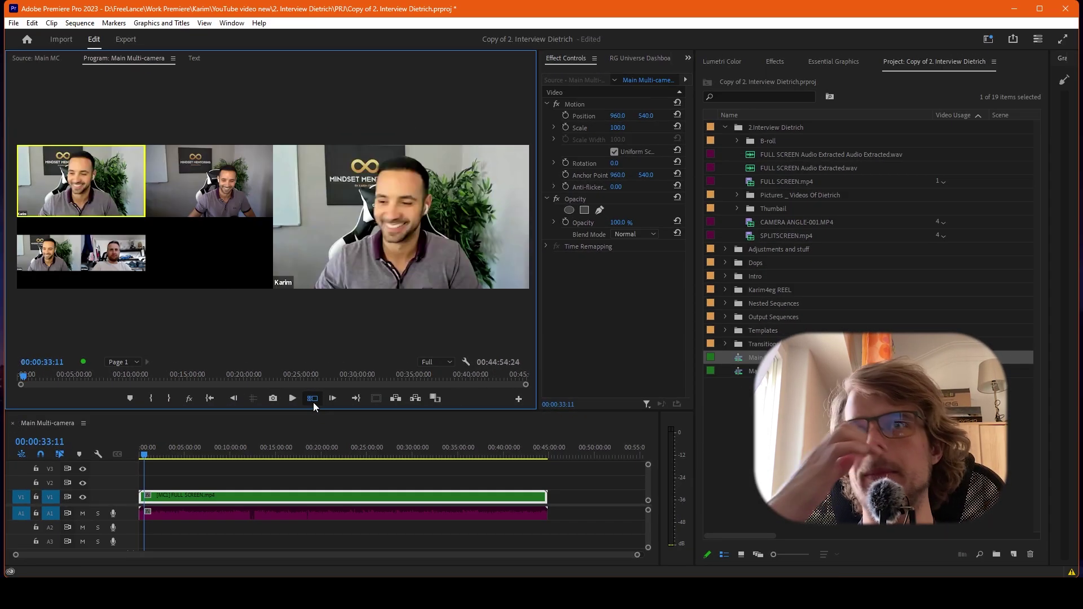
pyautogui.moveTo(539, 316); pyautogui.dragTo(627, 305)
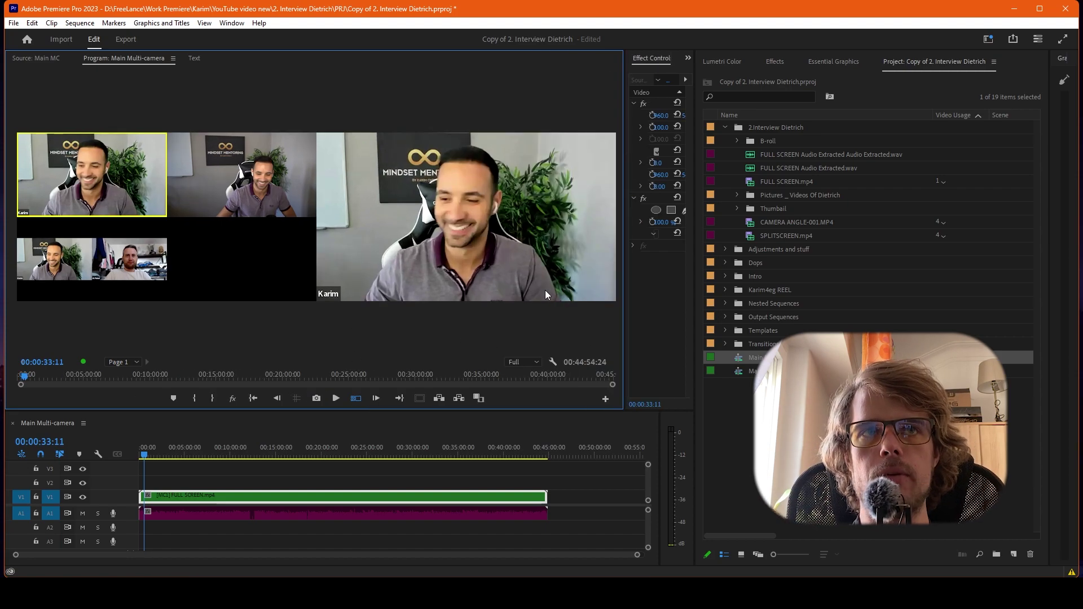
pyautogui.click(272, 469)
# Step: Try switching the multi-camera clip between camera angles 1, 2 and 3, ending on angle 1
pyautogui.press('=')
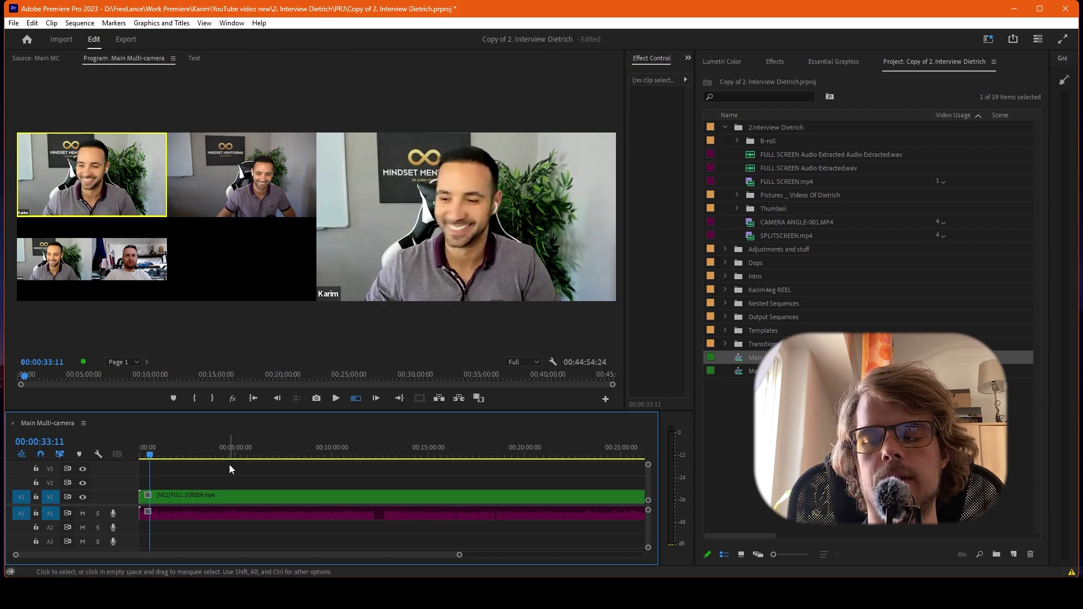
pyautogui.press('3')
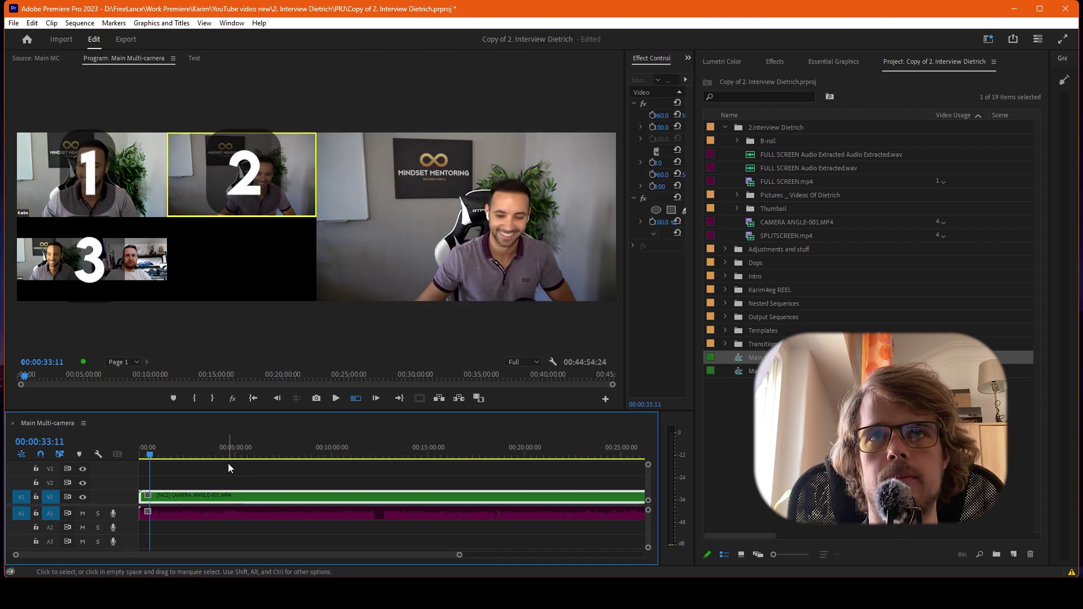
pyautogui.press('1')
pyautogui.press('=')
pyautogui.doubleClick(111, 497)
pyautogui.press('3')
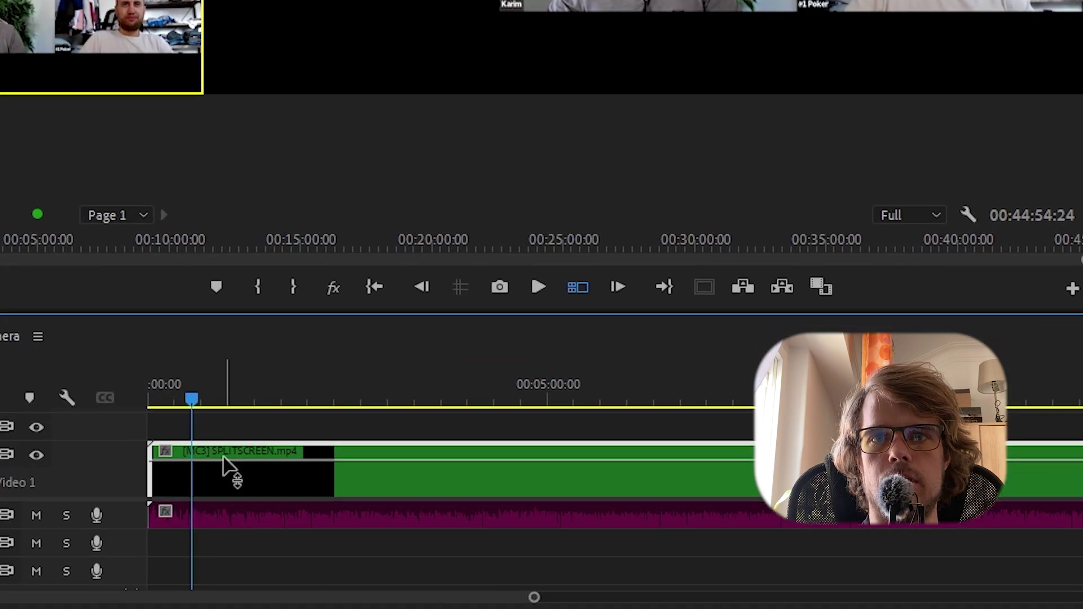
pyautogui.press('1')
pyautogui.press('2')
pyautogui.press('3')
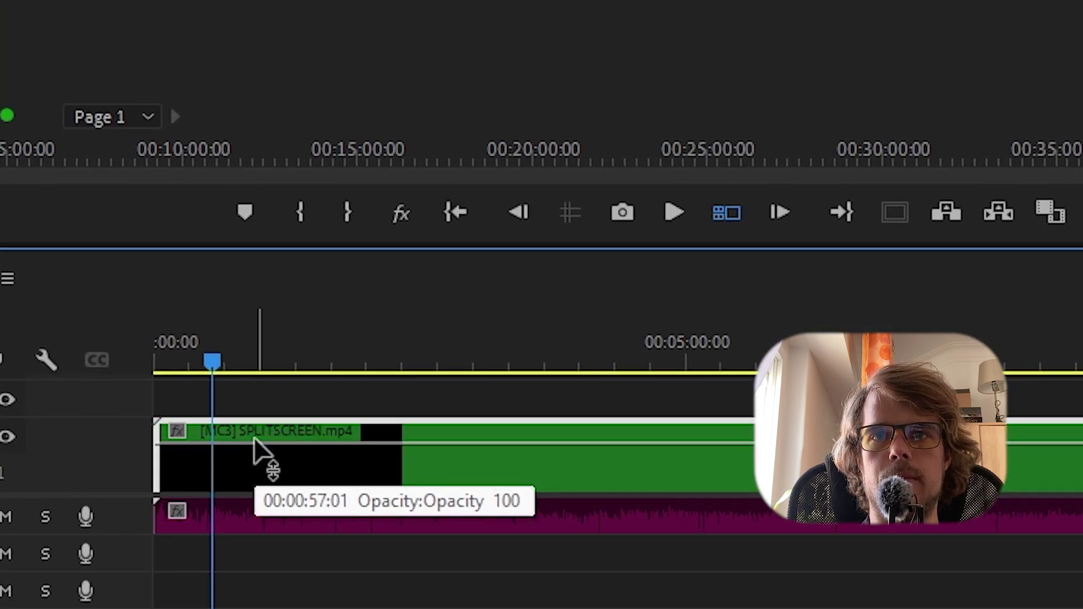
pyautogui.press('1')
pyautogui.click(302, 400)
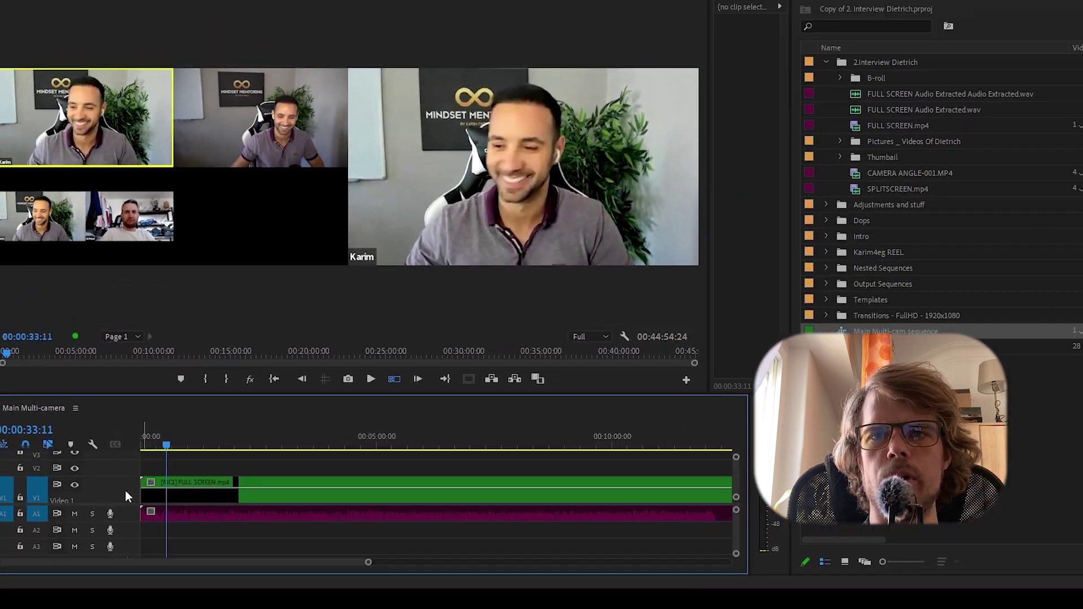
# Step: Adjust the V1 track to a taller height and fit the entire multi-camera clip in the timeline
pyautogui.doubleClick(121, 465)
pyautogui.scroll(4, 156, 493)
pyautogui.scroll(-5, 133, 490)
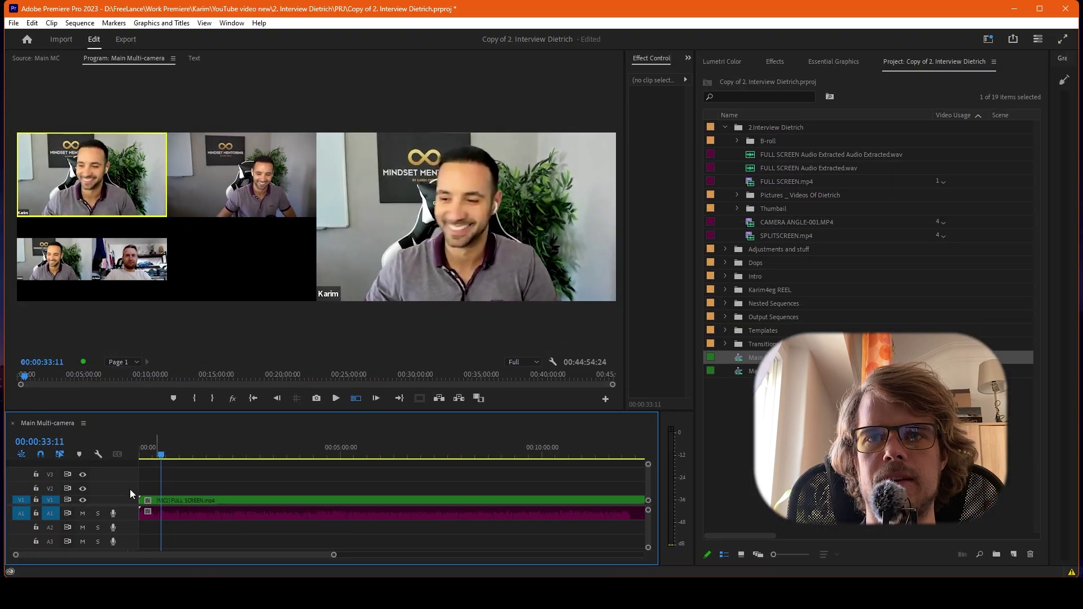
pyautogui.scroll(1, 134, 490)
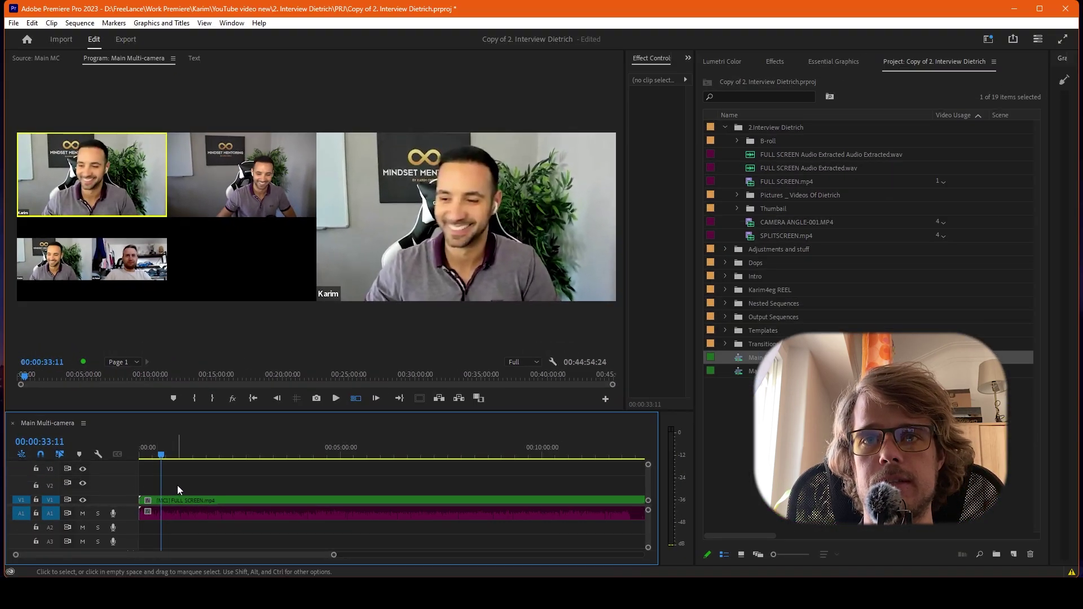
pyautogui.scroll(-3, 156, 496)
pyautogui.scroll(2, 135, 503)
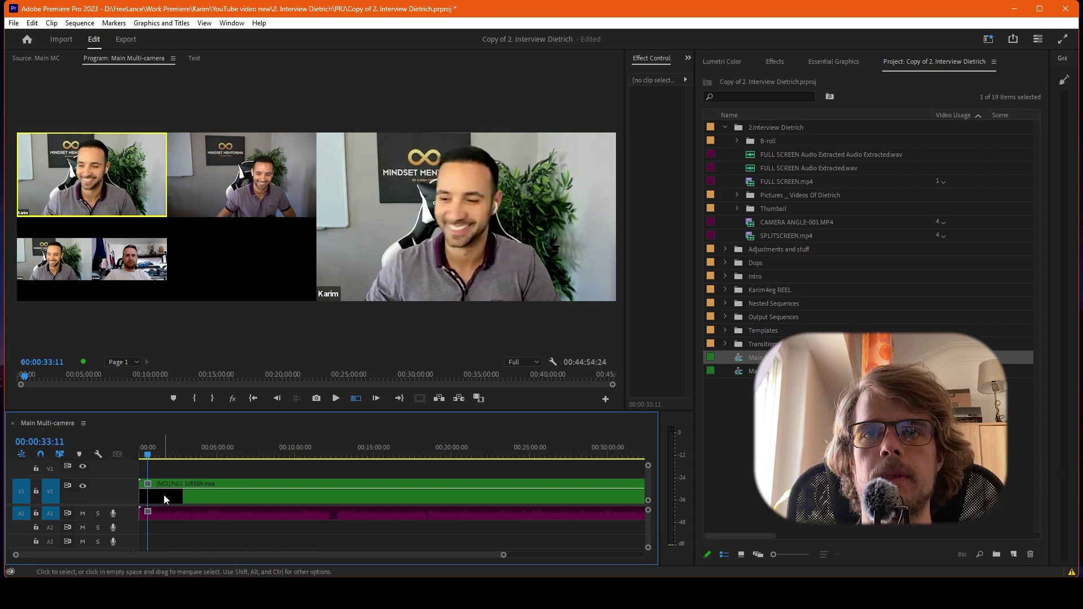
pyautogui.scroll(-2, 172, 493)
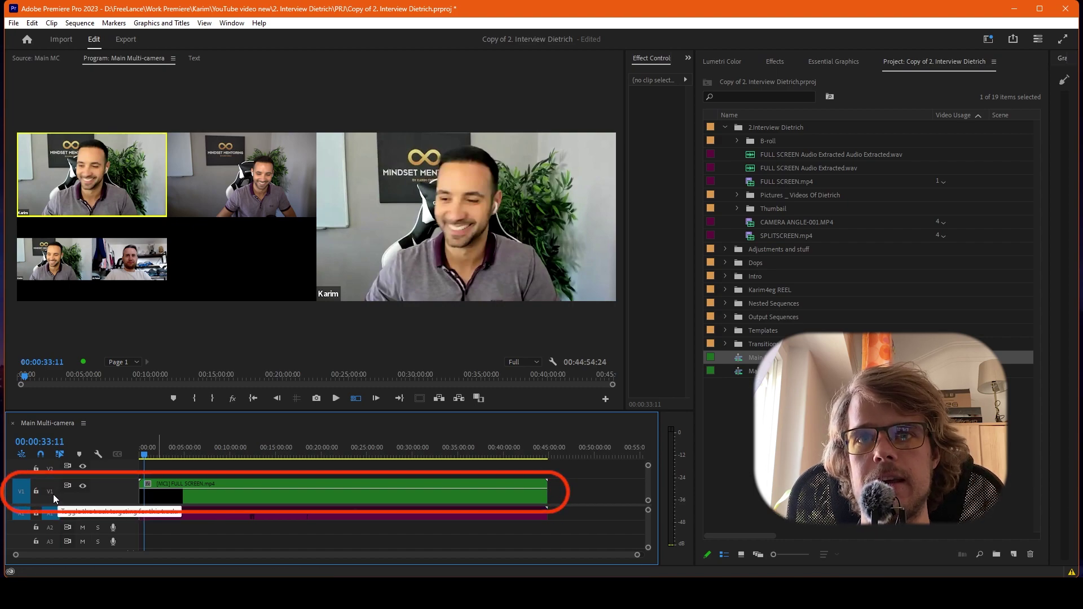
# Step: Try targeting V2 instead of V1 and scrub near the sequence's start to check the multi-camera view
pyautogui.click(50, 470)
pyautogui.click(242, 474)
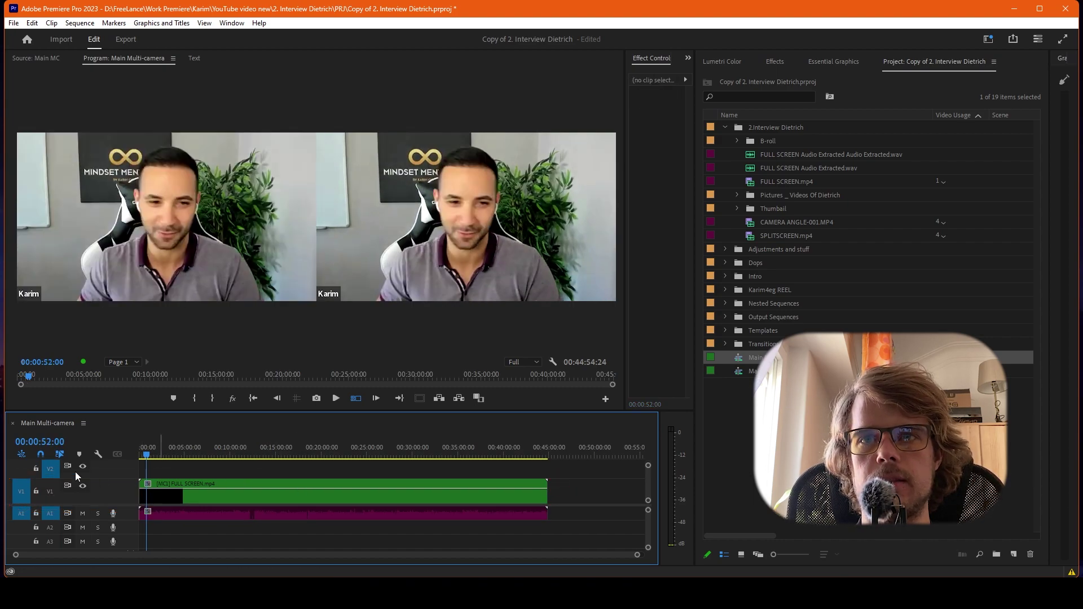
pyautogui.click(139, 455)
pyautogui.moveTo(166, 455); pyautogui.dragTo(157, 457)
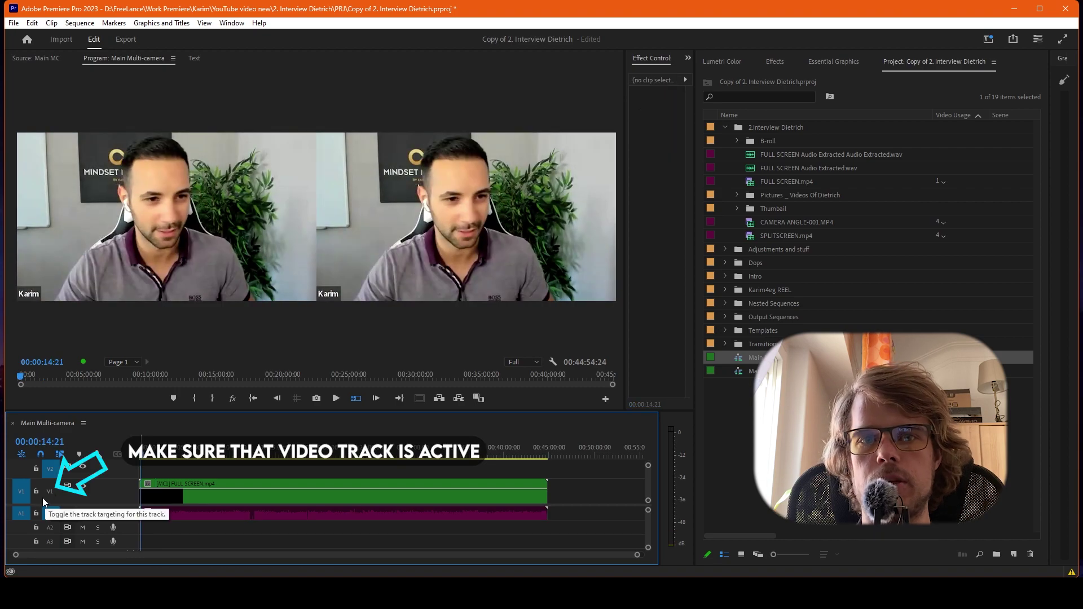
# Step: Make V1 the only targeted video track and deselect the audio clip
pyautogui.click(52, 490)
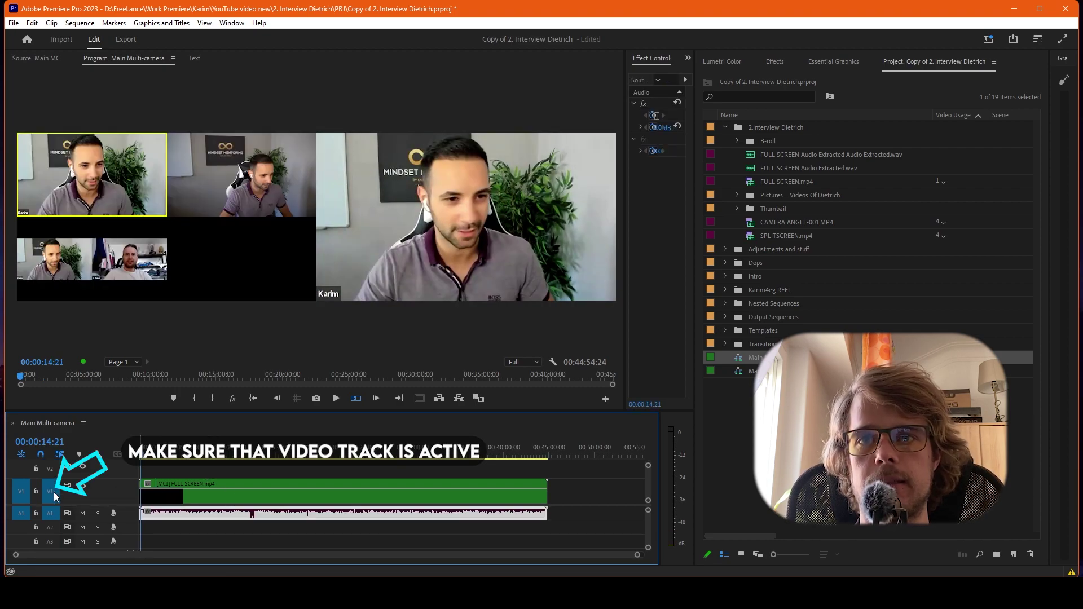
pyautogui.click(152, 466)
pyautogui.scroll(2, 167, 465)
pyautogui.scroll(1, 167, 465)
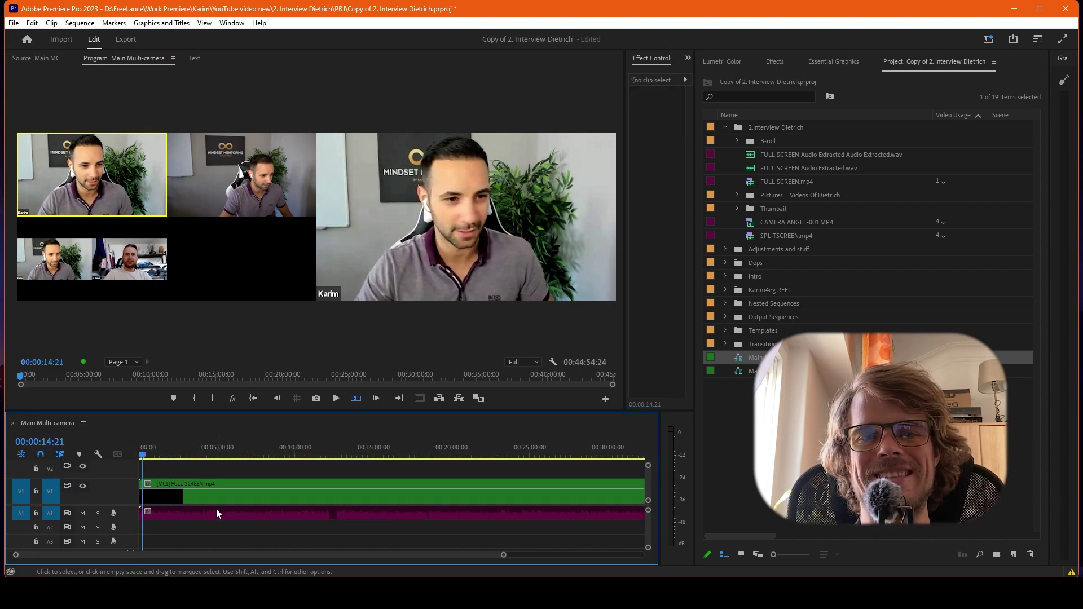
# Step: Open the multi-camera clip in the source monitor and move the playhead to 00:00:58:12
pyautogui.click(169, 498)
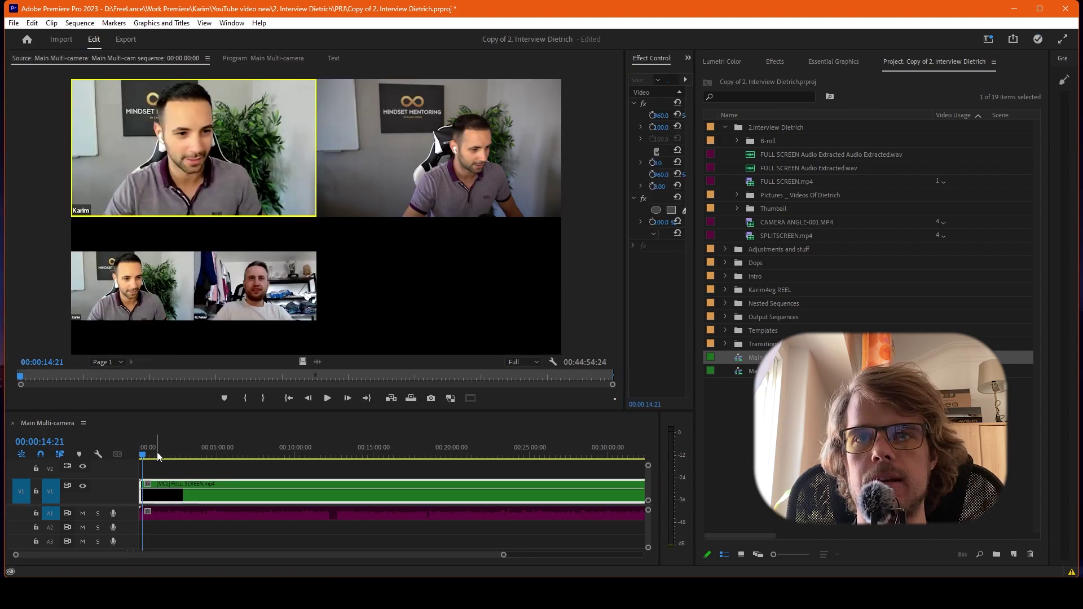
pyautogui.click(157, 453)
pyautogui.doubleClick(176, 496)
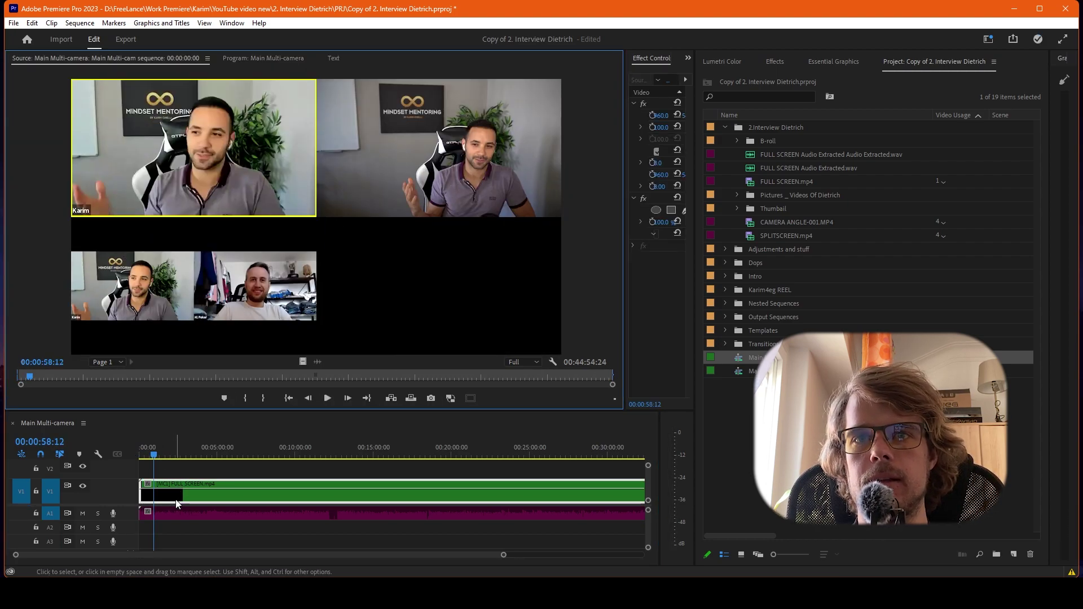
pyautogui.click(175, 469)
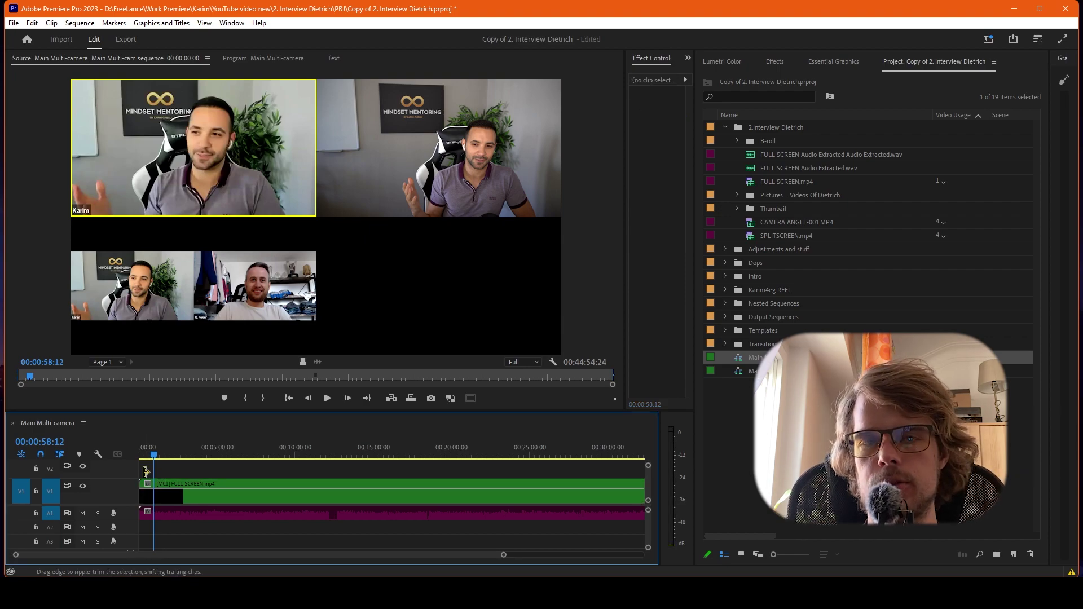
# Step: Open the nested Main Multi-cam sequence from its clip and select the V3 clip at 00:03:25:06
pyautogui.keyDown('ctrl'); pyautogui.doubleClick(168, 500); pyautogui.keyUp('ctrl')
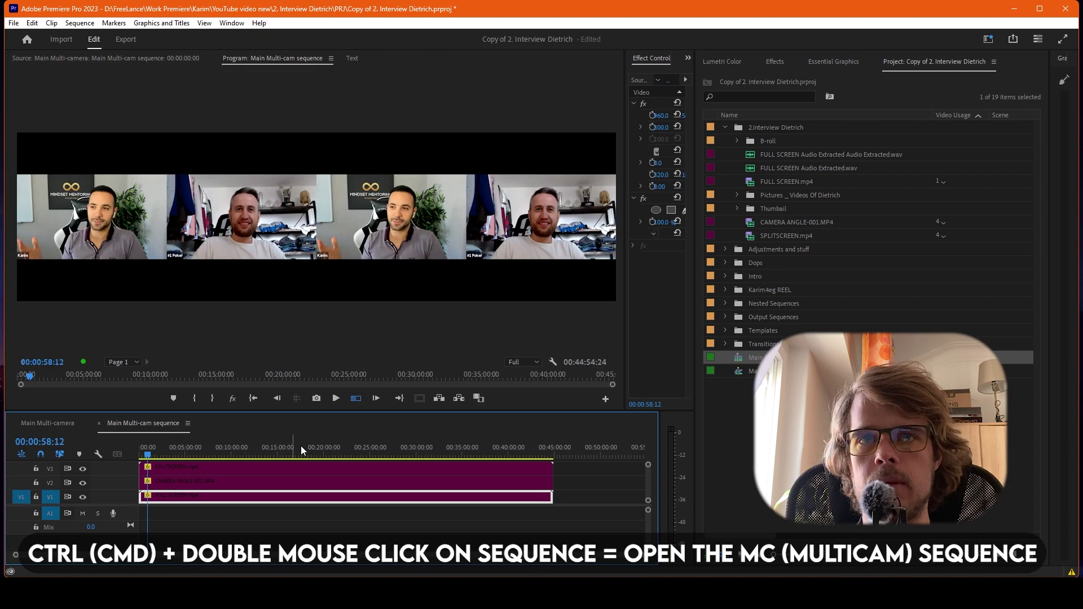
pyautogui.moveTo(164, 452); pyautogui.dragTo(169, 455)
pyautogui.click(172, 468)
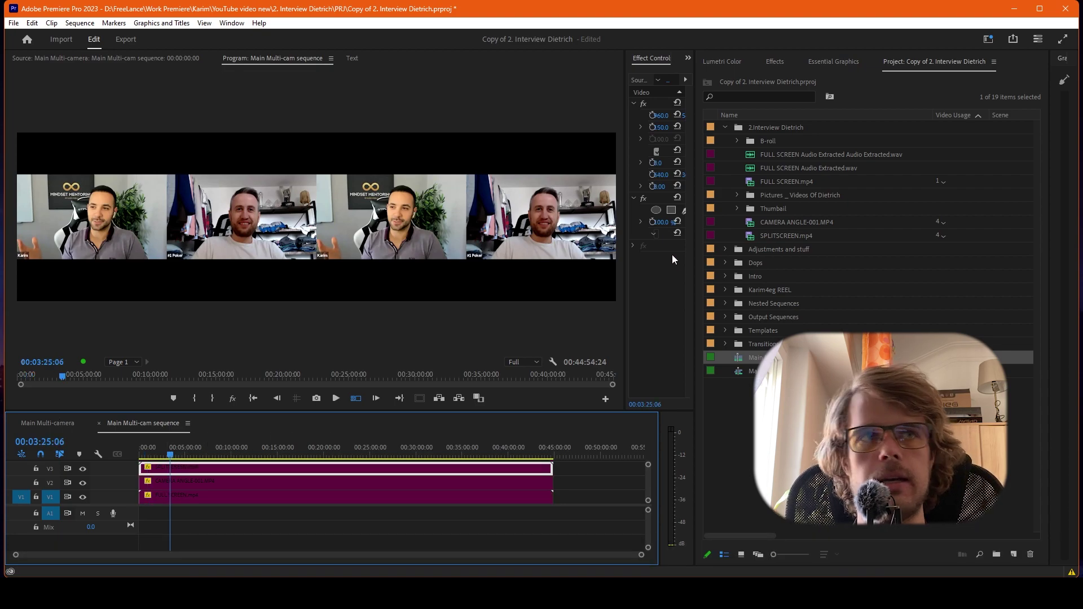
# Step: Try enlarging the V3 clip, undo the scale change, and close the nested sequence
pyautogui.moveTo(660, 128); pyautogui.dragTo(667, 127)
pyautogui.hotkey('ctrl', 'z')
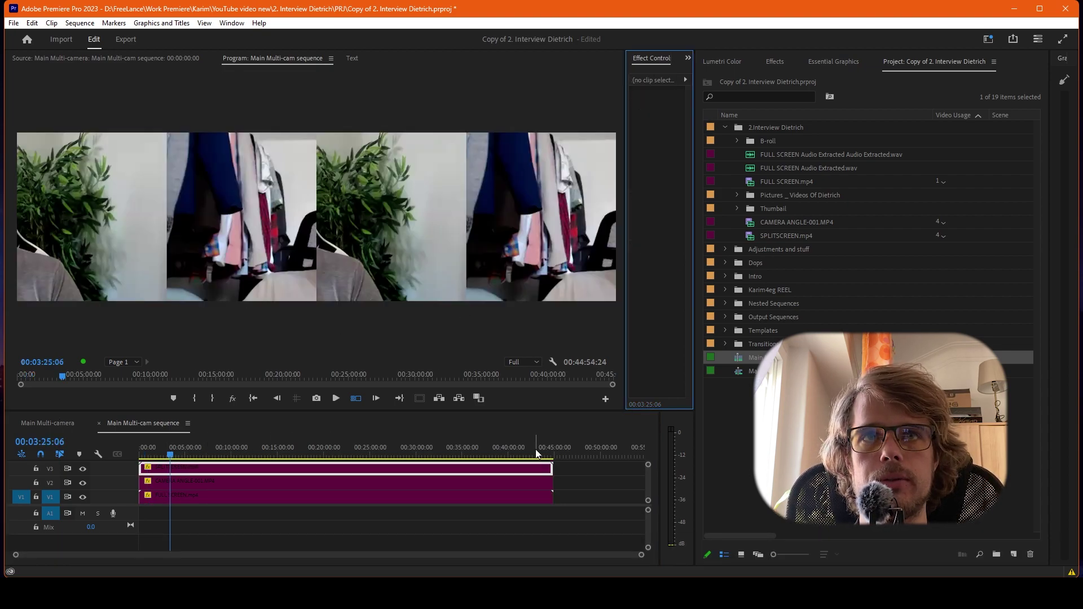
pyautogui.click(99, 423)
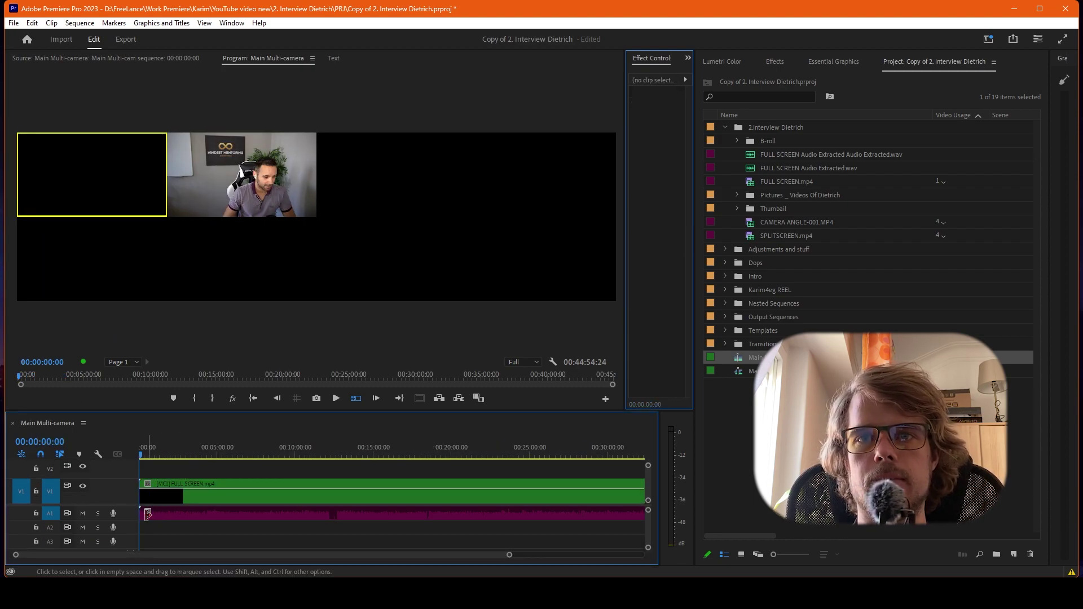
# Step: Delete the audio clip from A1, trim off the multi-camera clip's opening, and play the sequence from its start
pyautogui.click(177, 517)
pyautogui.press('Delete')
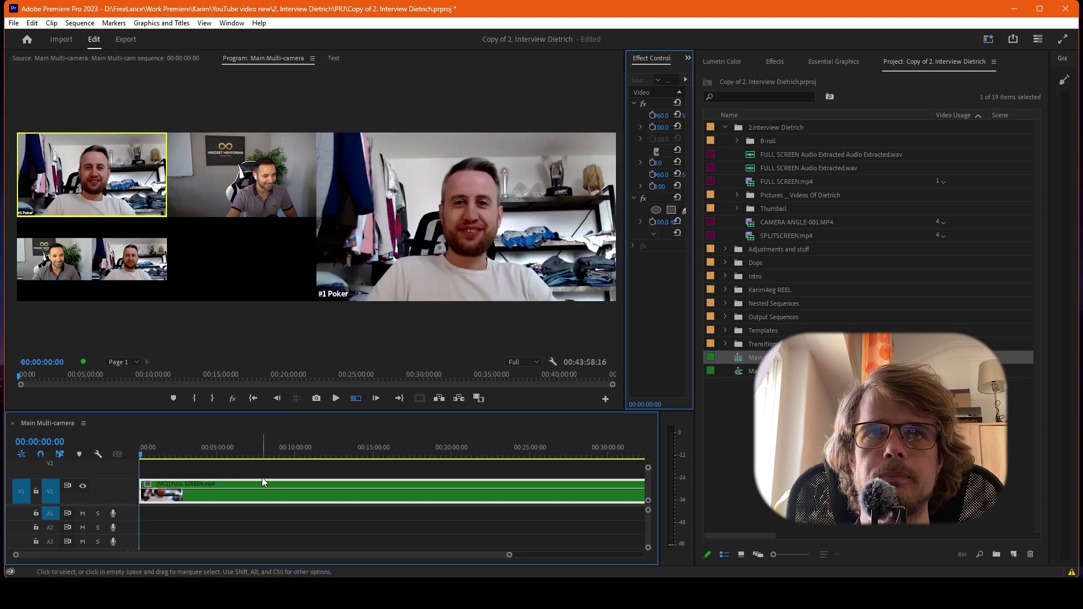
pyautogui.press('space')
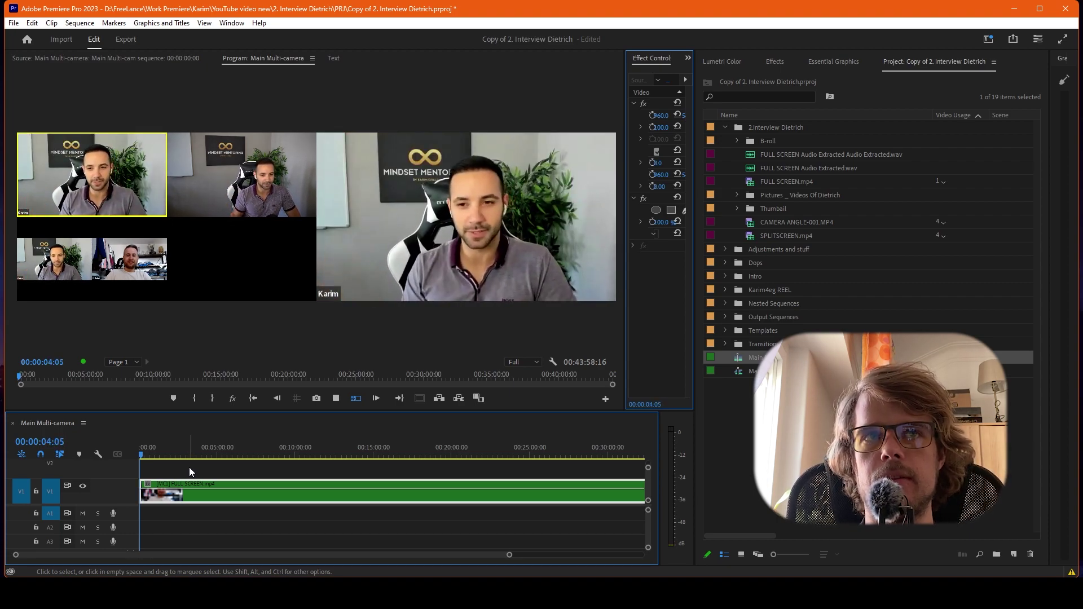
# Step: Play the multi-camera sequence from the beginning and switch live to camera 2, camera 1 and camera 3
pyautogui.scroll(4, 214, 473)
pyautogui.scroll(3, 209, 473)
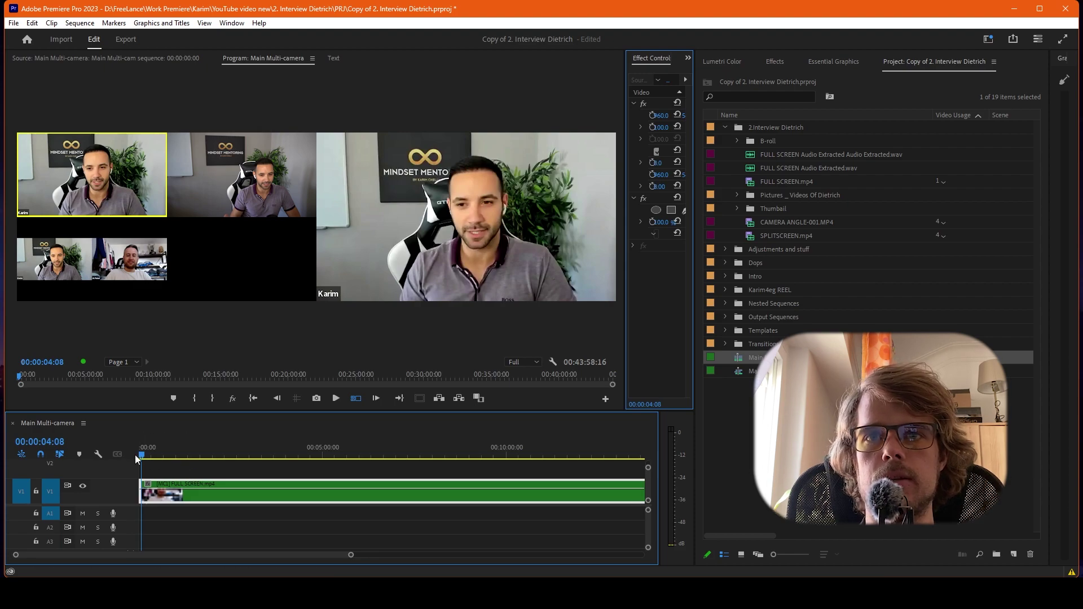
pyautogui.click(141, 456)
pyautogui.click(191, 466)
pyautogui.press('space')
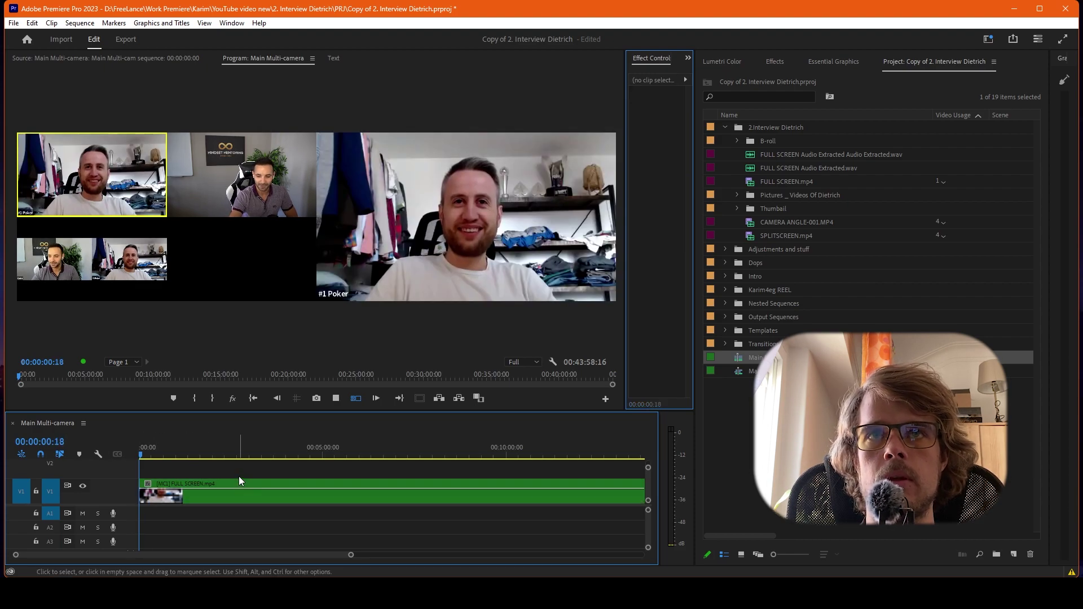
pyautogui.press('2')
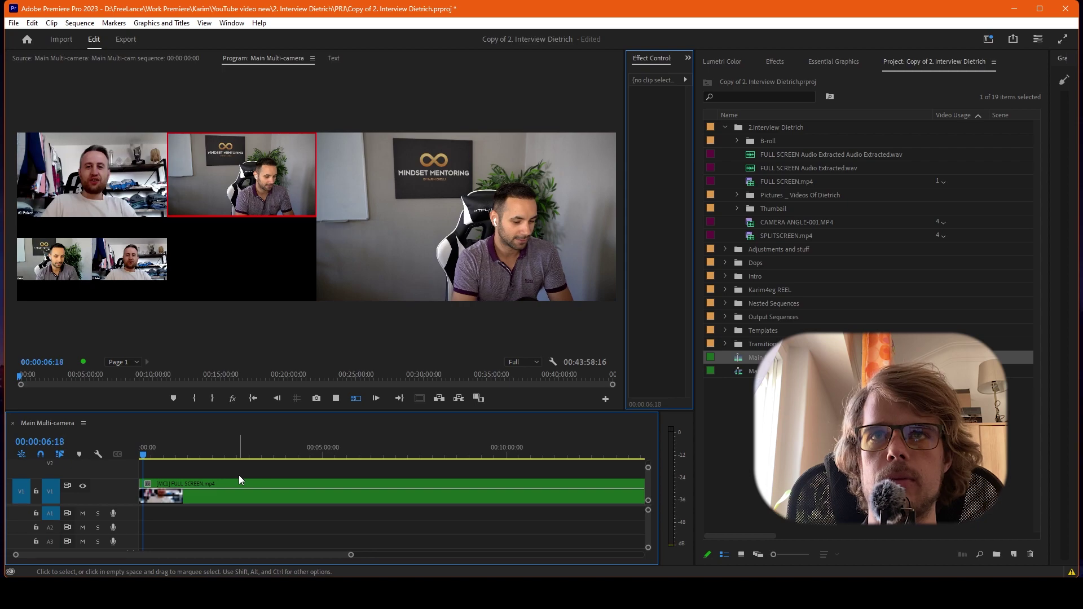
pyautogui.press('1')
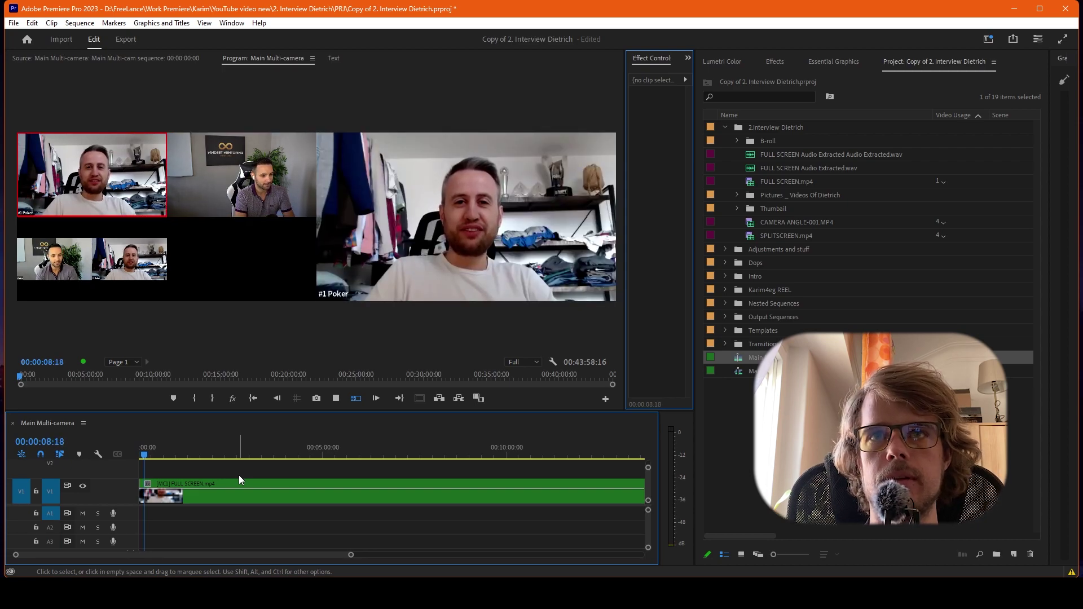
pyautogui.press('3')
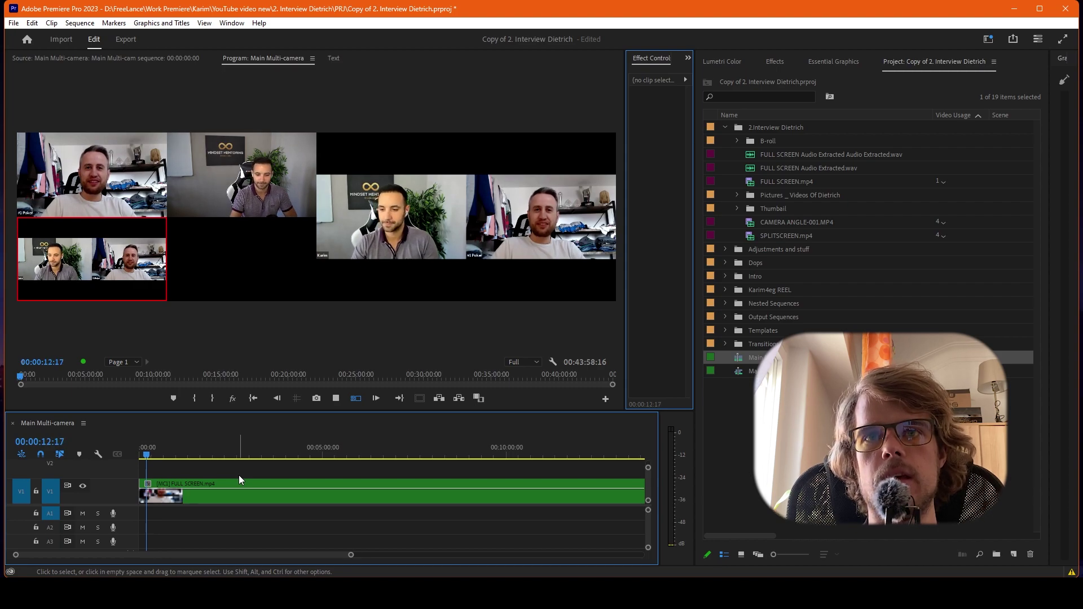
# Step: Keep switching live and rapidly among cameras 1, 2 and 3, ending on camera 3, and stop playback near 30 seconds
pyautogui.press('=')
pyautogui.press('=')
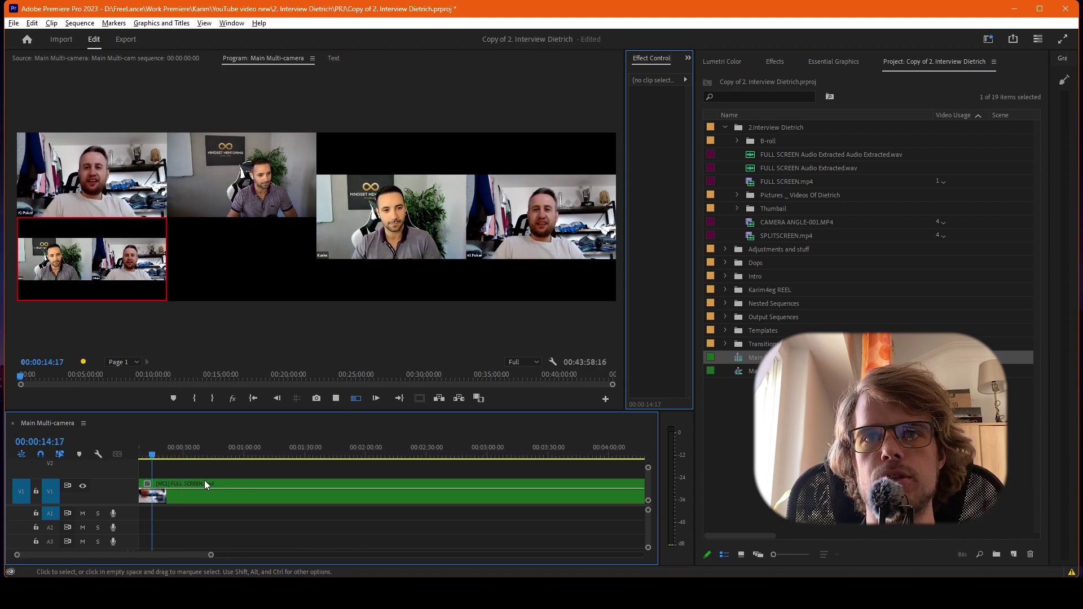
pyautogui.press('=')
pyautogui.press('=')
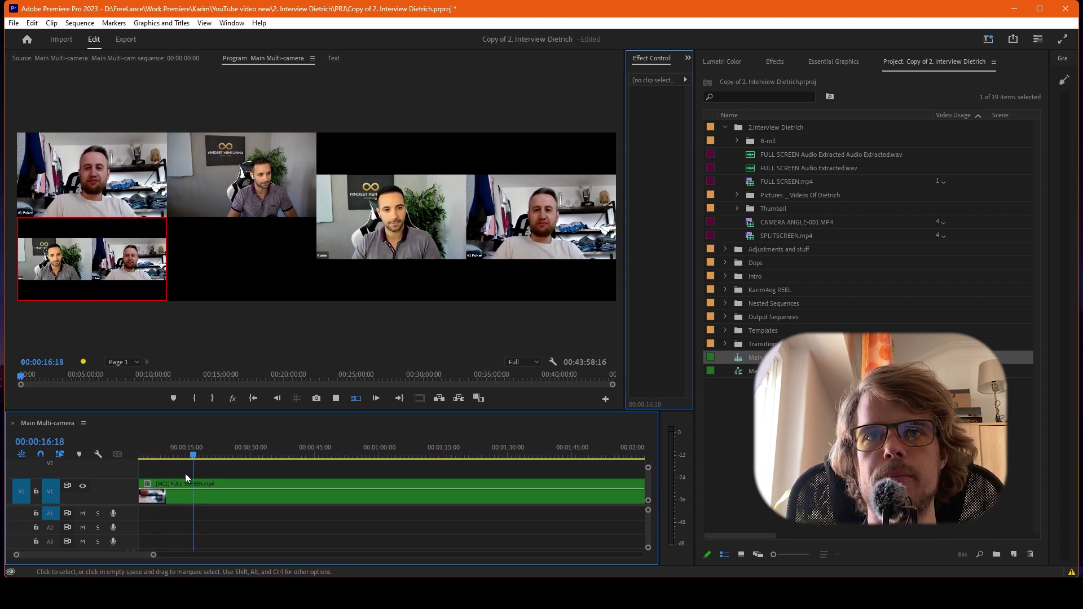
pyautogui.press('2')
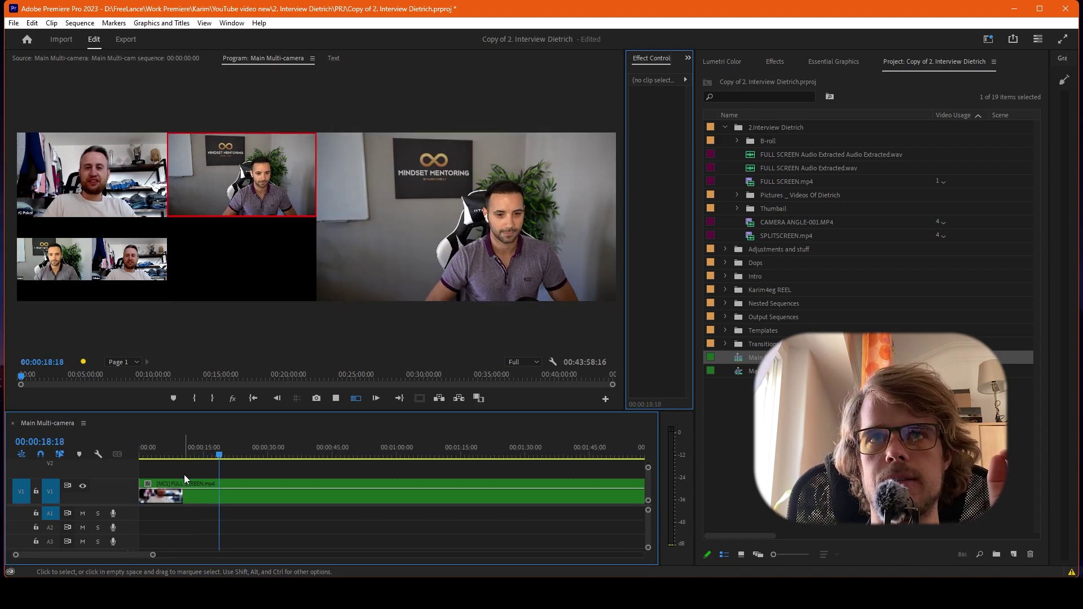
pyautogui.press('1')
pyautogui.press('3')
pyautogui.press('2')
pyautogui.press('1')
pyautogui.press('3')
pyautogui.press('2')
pyautogui.press('3')
pyautogui.press('1')
pyautogui.press('3')
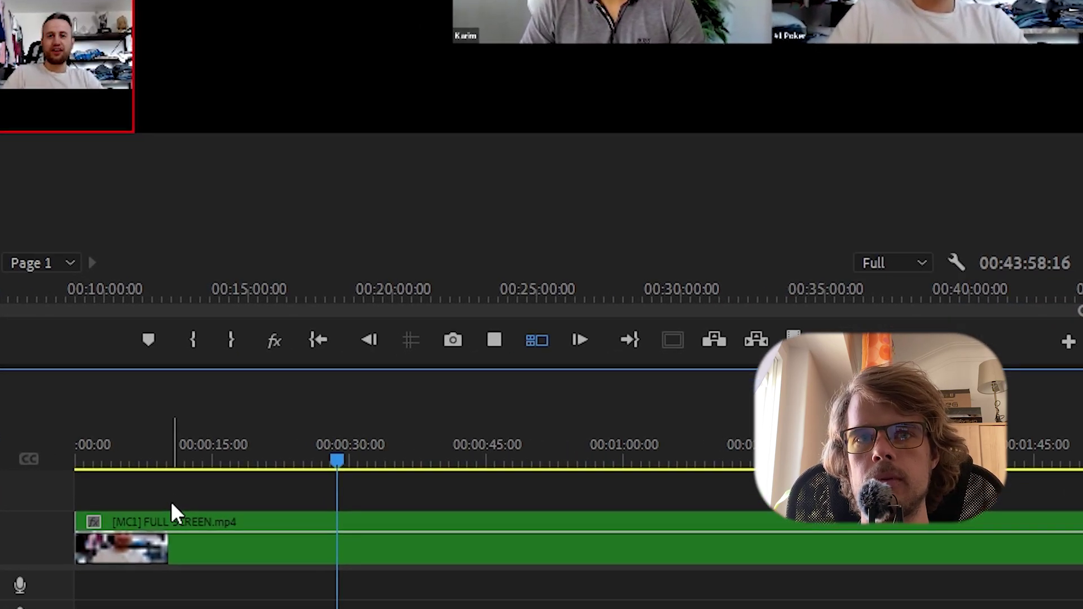
pyautogui.press('space')
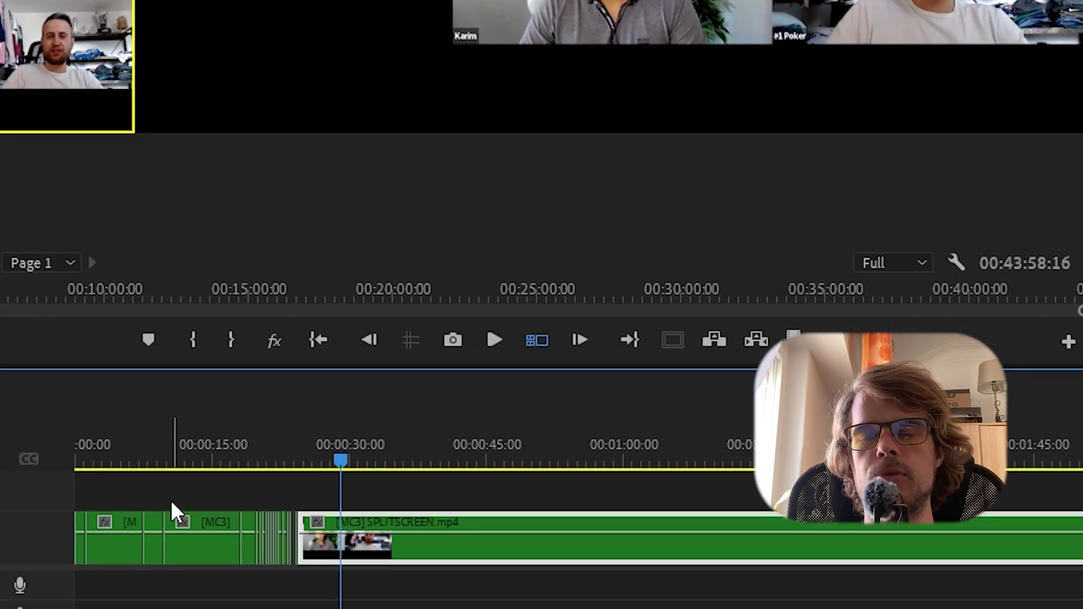
# Step: Examine the recorded camera cuts in the timeline and return the playhead to the sequence's start
pyautogui.scroll(5, 209, 513)
pyautogui.scroll(4, 355, 536)
pyautogui.scroll(3, 134, 561)
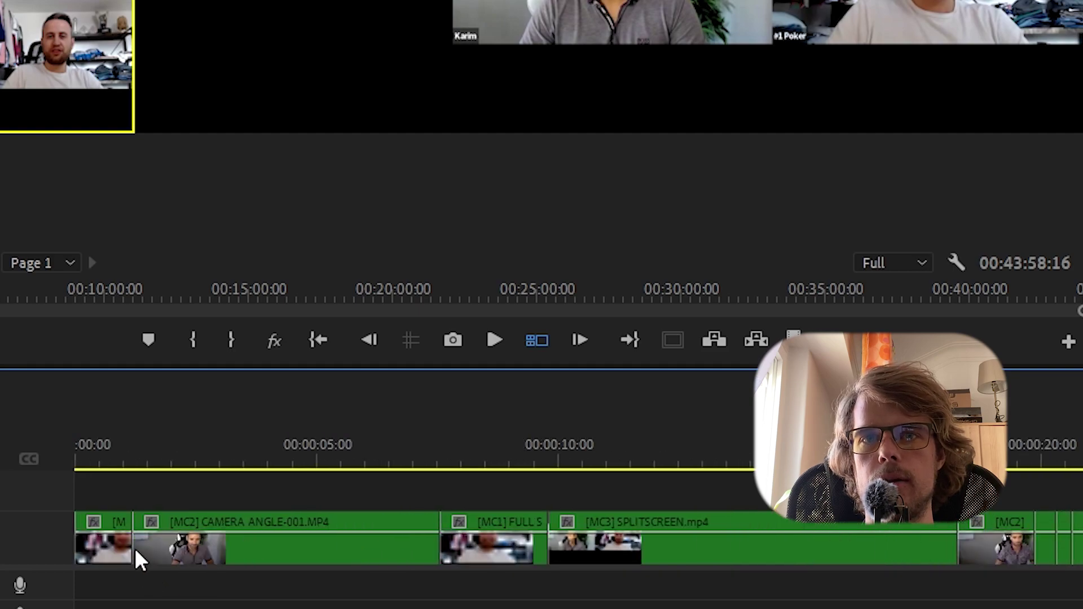
pyautogui.scroll(-3, 458, 567)
pyautogui.scroll(-4, 434, 573)
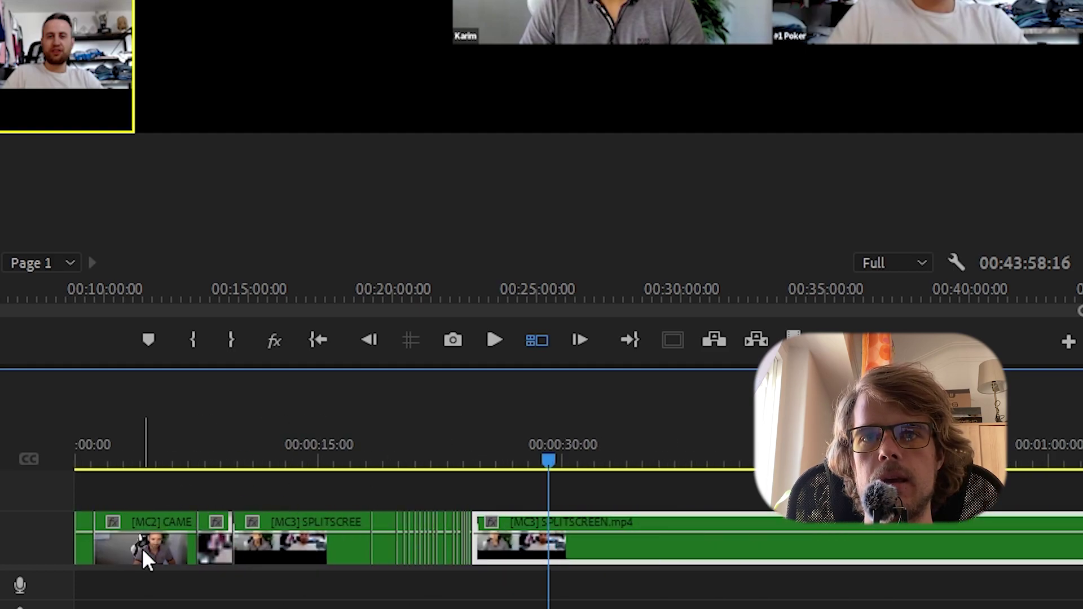
pyautogui.scroll(2, 139, 556)
pyautogui.click(90, 462)
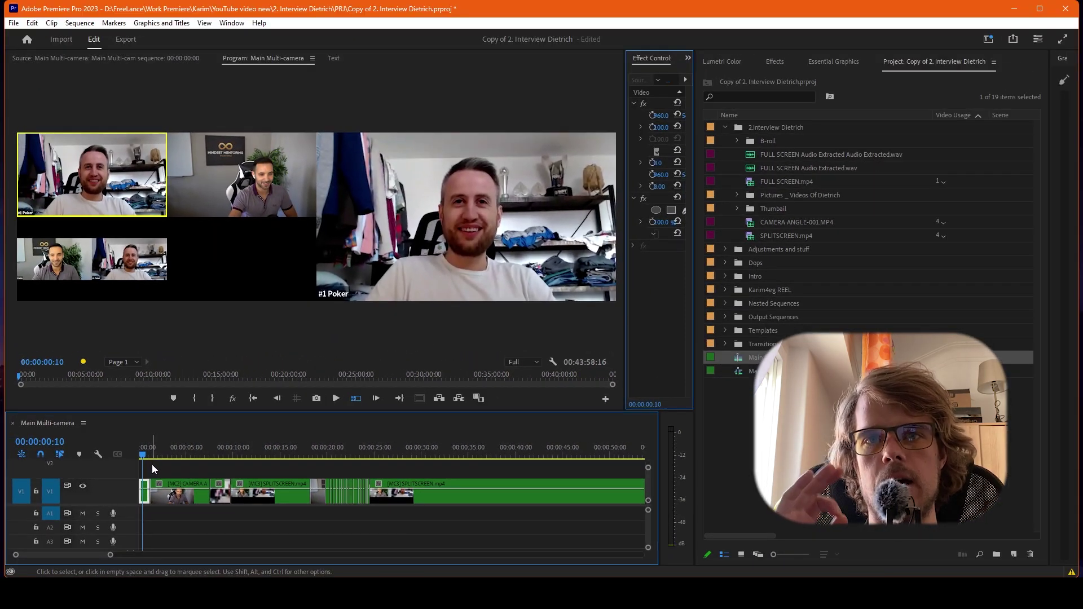
# Step: Scrub through the recorded cuts up to 00:00:19:19 to check which camera angle each segment shows
pyautogui.click(150, 457)
pyautogui.click(148, 459)
pyautogui.press('=')
pyautogui.press('=')
pyautogui.moveTo(164, 459); pyautogui.dragTo(350, 451)
pyautogui.click(406, 451)
pyautogui.scroll(-5, 277, 477)
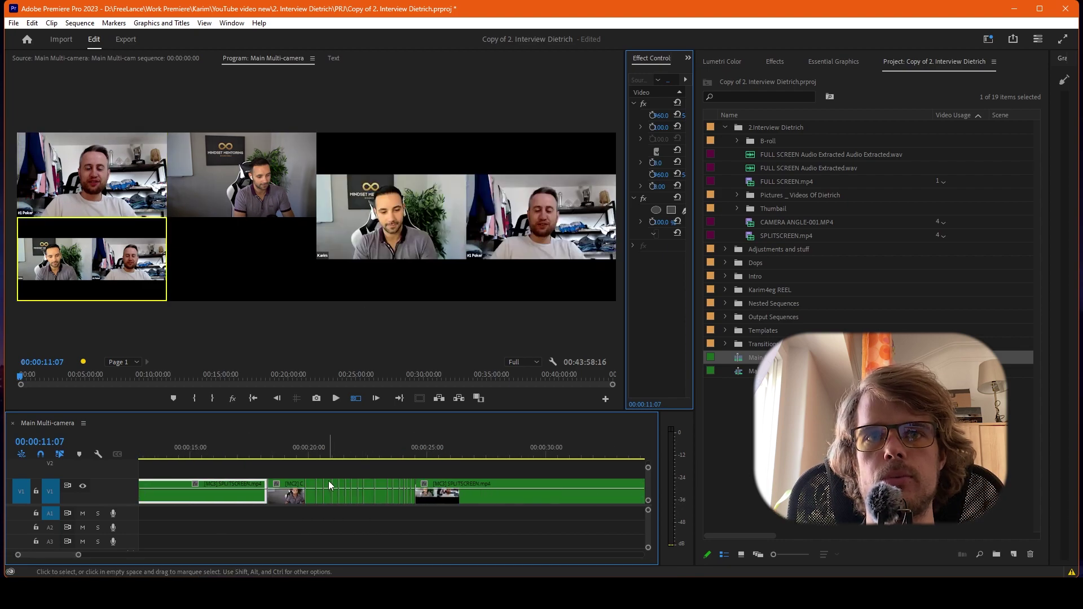
pyautogui.scroll(-3, 237, 479)
pyautogui.moveTo(252, 453); pyautogui.dragTo(269, 451)
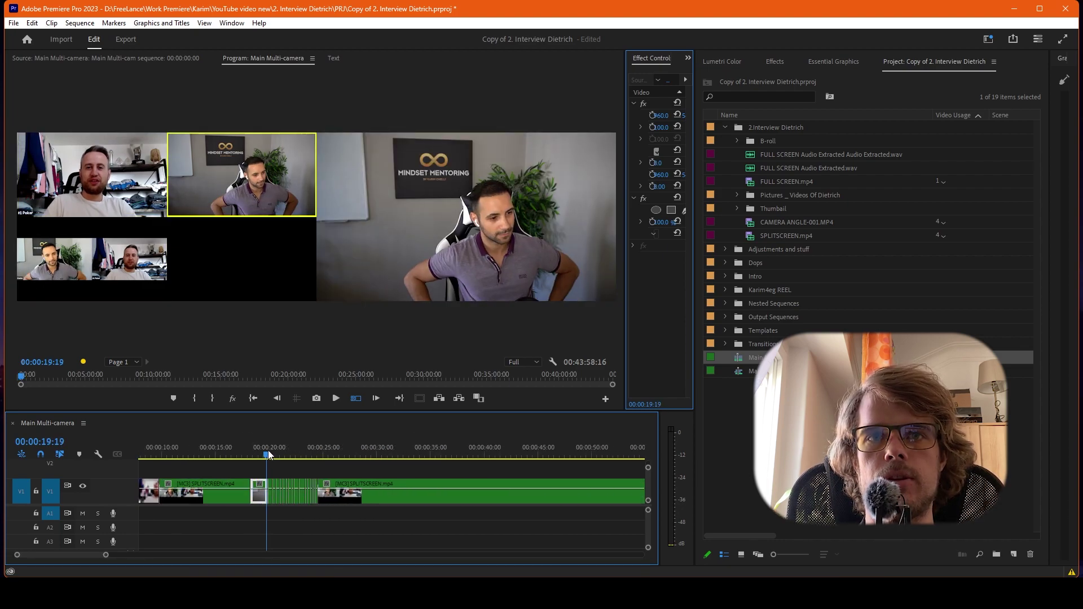
# Step: Play the rapid cuts around 20 seconds and move the playhead back to 00:00:18:15
pyautogui.press('space')
pyautogui.scroll(5, 310, 473)
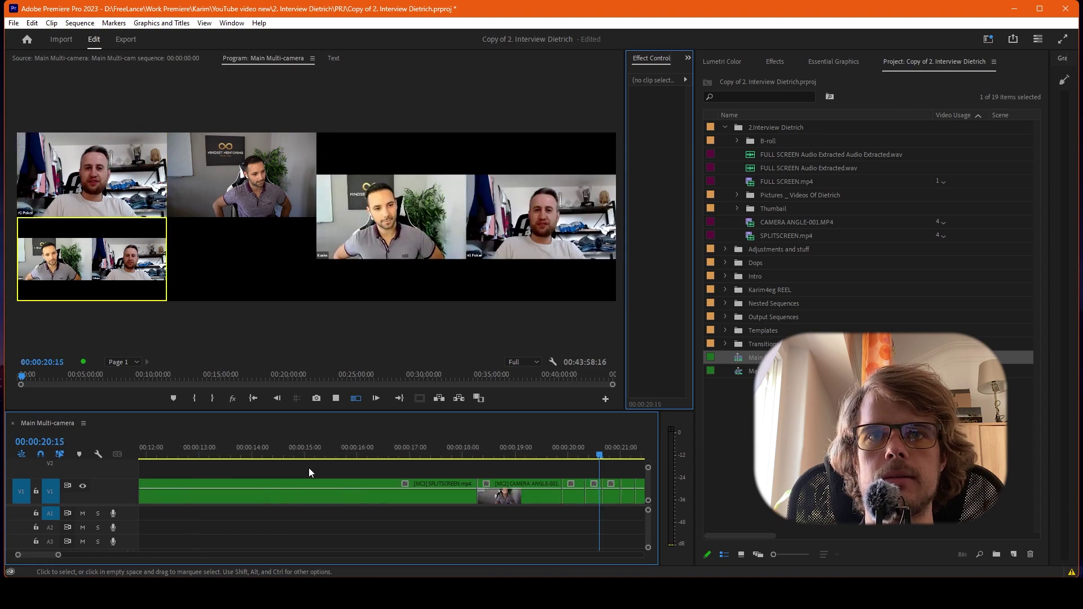
pyautogui.press('space')
pyautogui.scroll(-3, 291, 471)
pyautogui.click(209, 451)
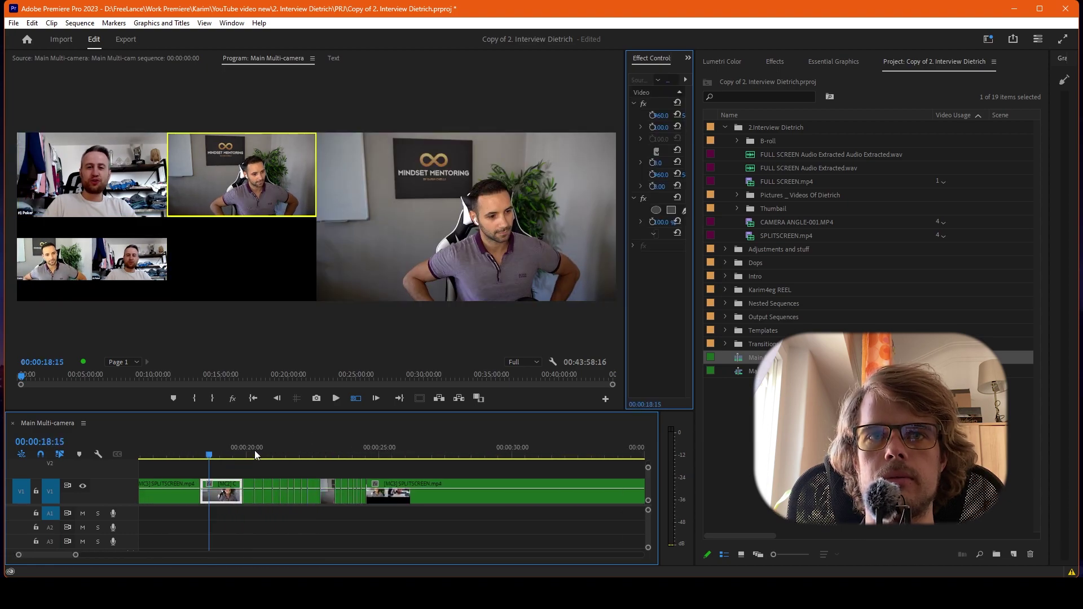
# Step: Preview the rapid cuts with the multi-camera view off, and turn the view back on at 00:00:20:02
pyautogui.click(356, 398)
pyautogui.press('space')
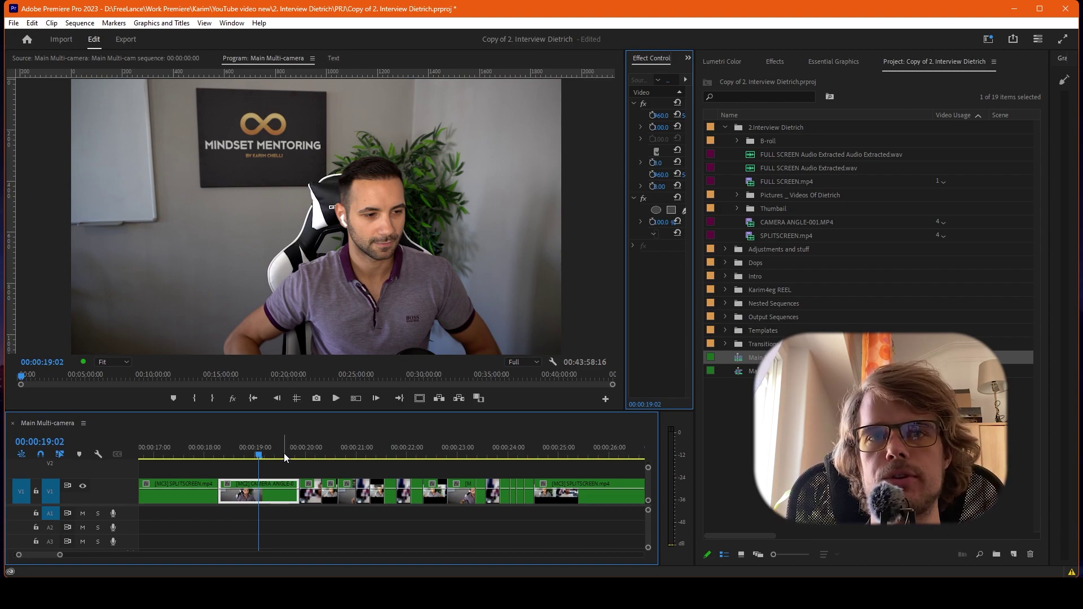
pyautogui.moveTo(284, 453); pyautogui.dragTo(309, 455)
pyautogui.scroll(2, 318, 494)
pyautogui.scroll(3, 317, 495)
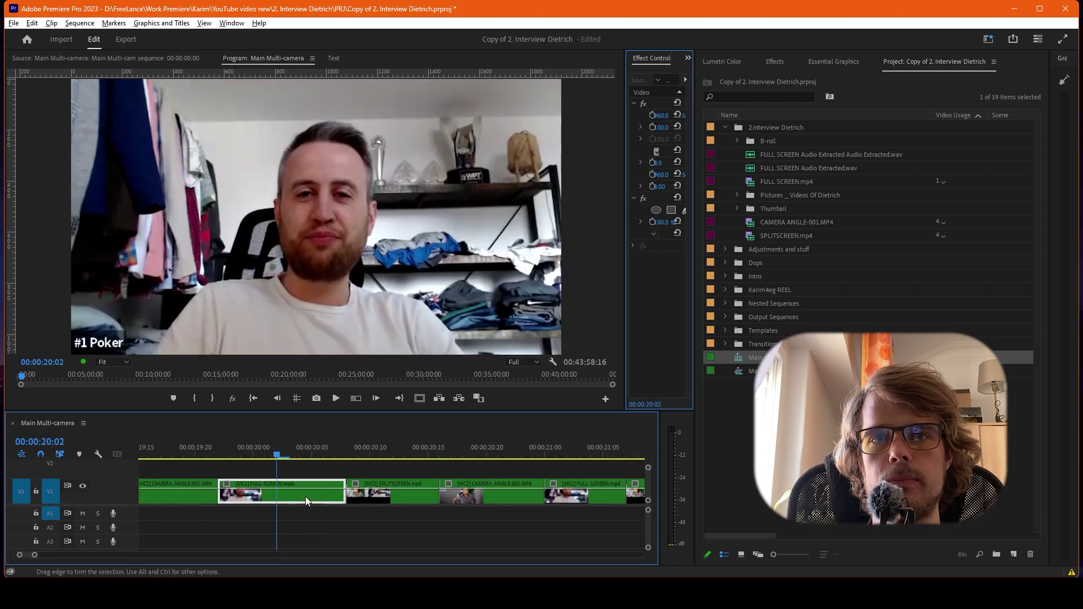
pyautogui.click(356, 398)
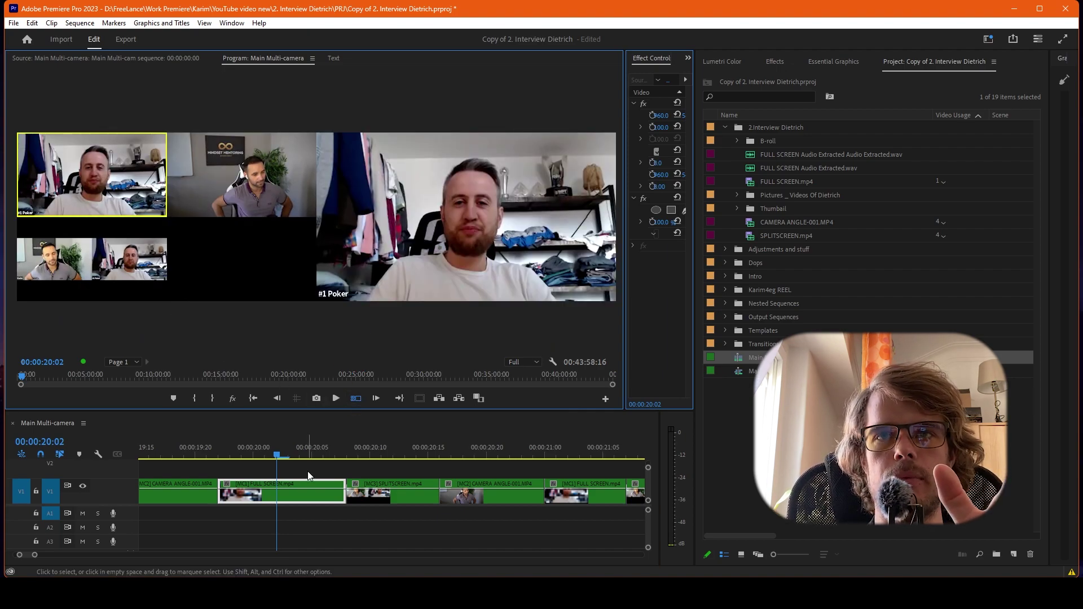
# Step: Try cameras 1, 2 and 3 repeatedly on the segment at 00:00:20:02 with playback stopped, ending on camera 2
pyautogui.press('2')
pyautogui.press('3')
pyautogui.press('1')
pyautogui.press('2')
pyautogui.press('3')
pyautogui.press('1')
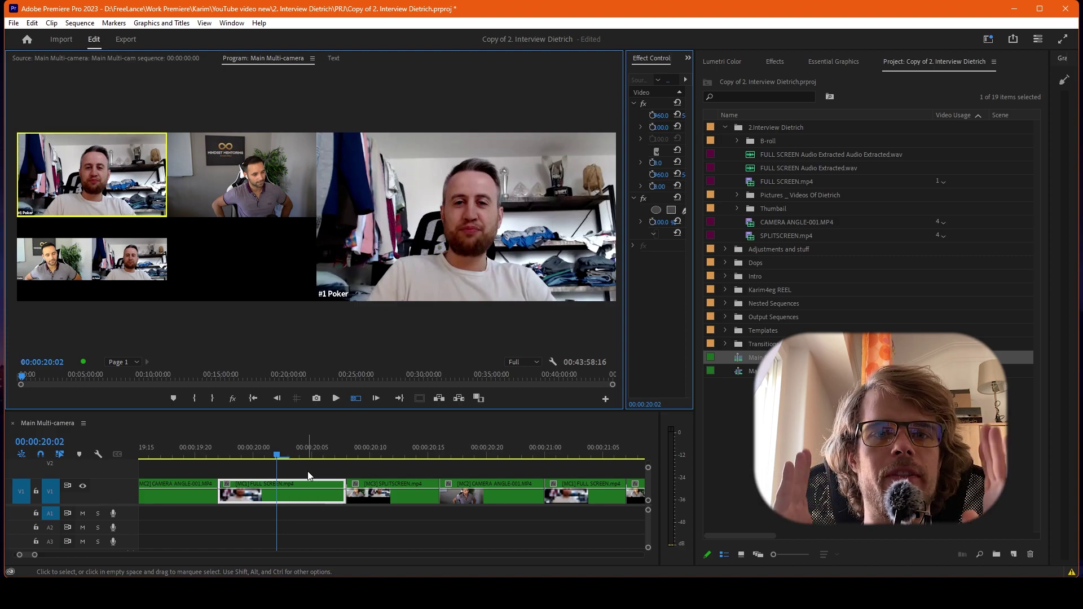
pyautogui.press('3')
pyautogui.press('2')
pyautogui.press('1')
pyautogui.press('2')
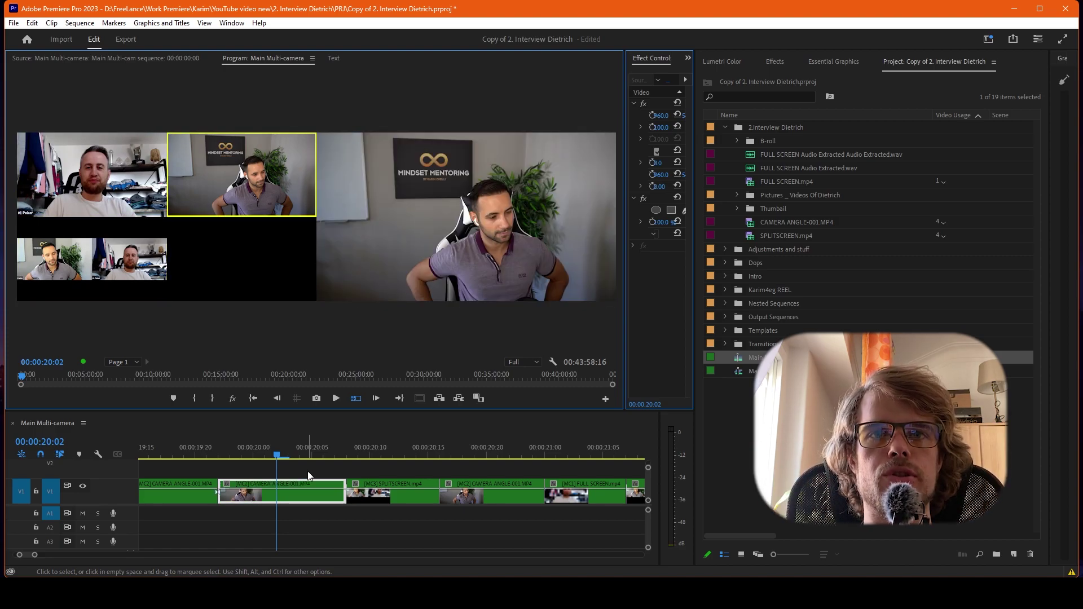
# Step: Cycle the segment at the playhead through cameras 3, 1 and 2 again and leave it on camera 1
pyautogui.scroll(2, 269, 484)
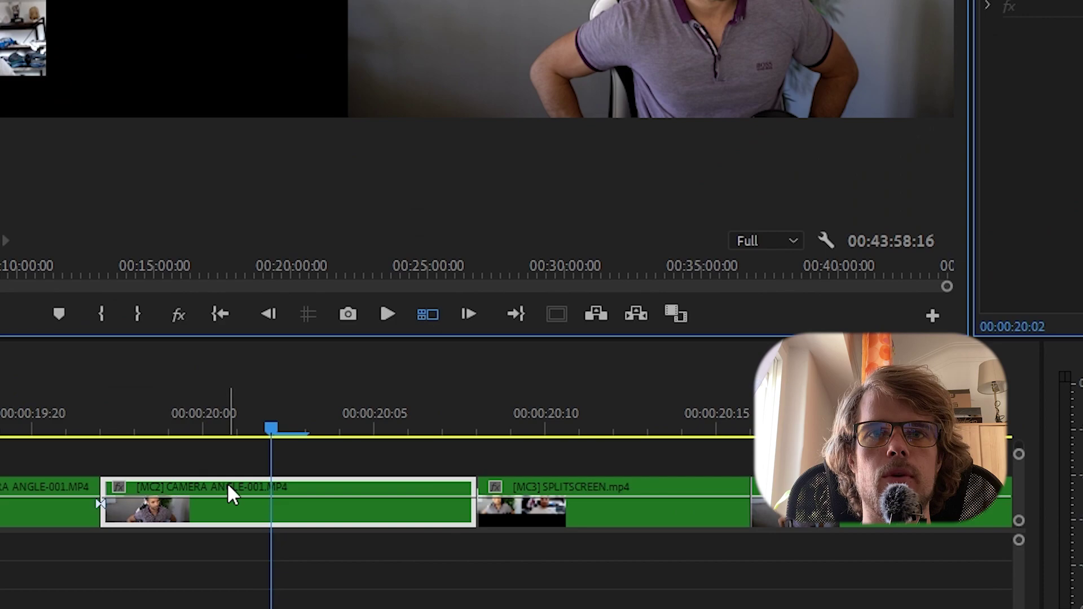
pyautogui.press('3')
pyautogui.press('1')
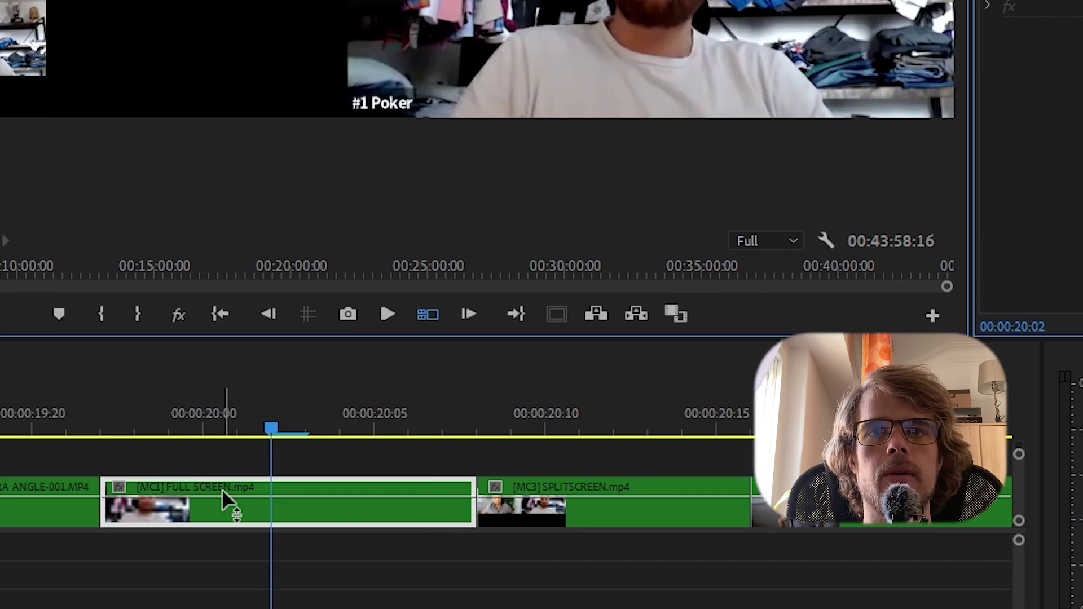
pyautogui.press('2')
pyautogui.press('3')
pyautogui.press('1')
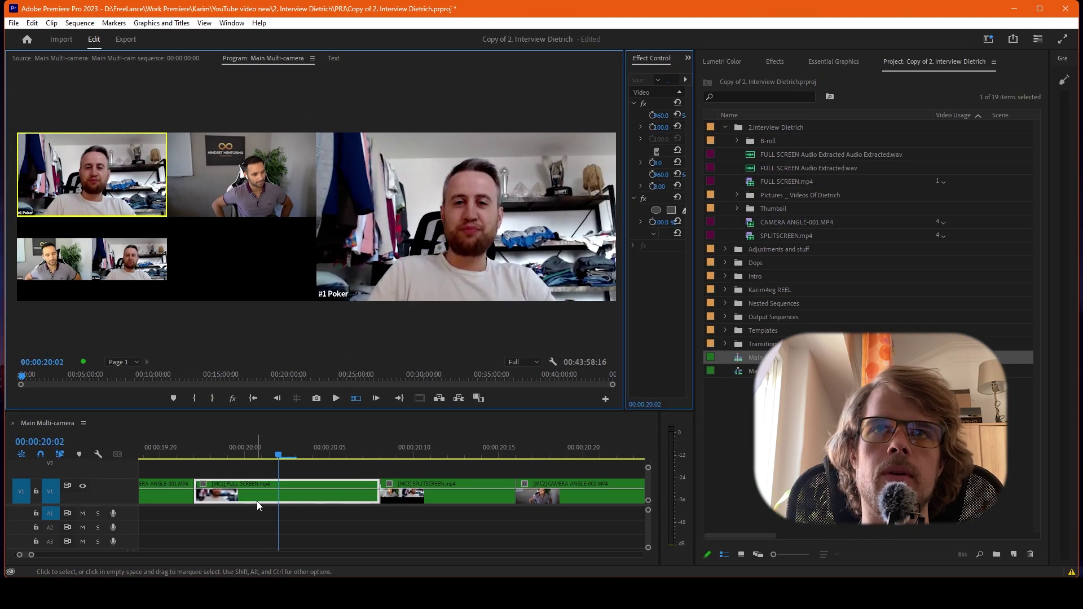
pyautogui.scroll(-1, 258, 502)
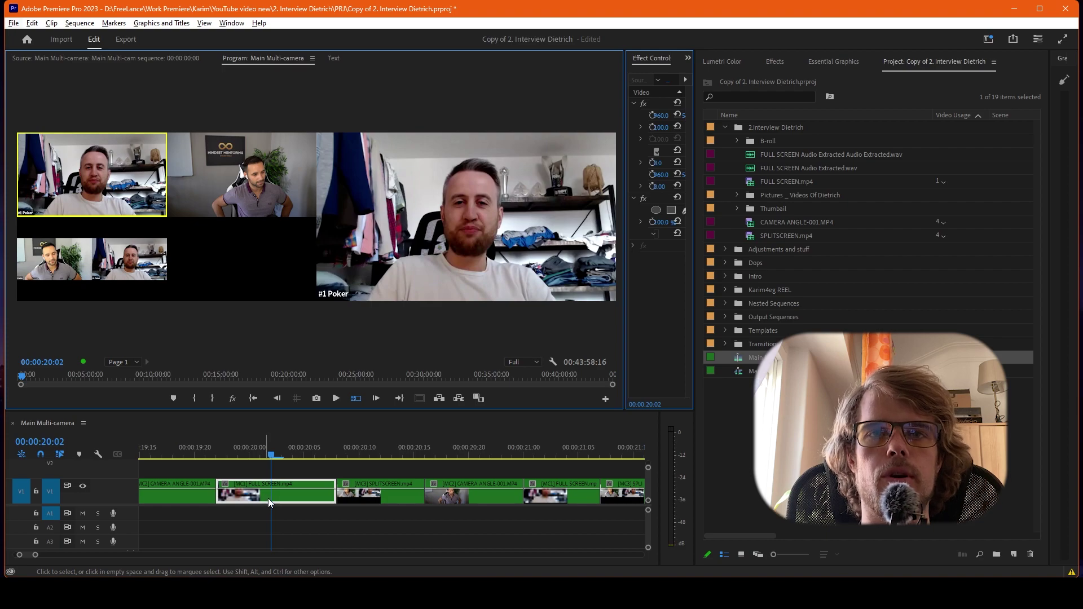
# Step: Mark an in point at the start of the full-screen segment near 00:00:20:00 and an out point at 00:00:20:09
pyautogui.click(213, 452)
pyautogui.press('i')
pyautogui.moveTo(314, 456); pyautogui.dragTo(341, 453)
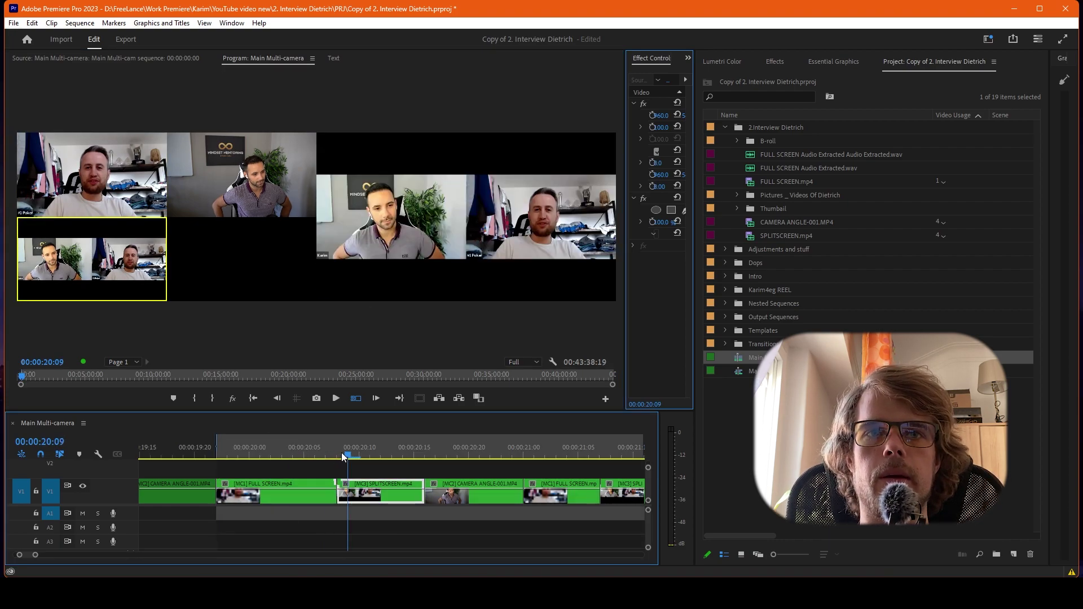
pyautogui.press('o')
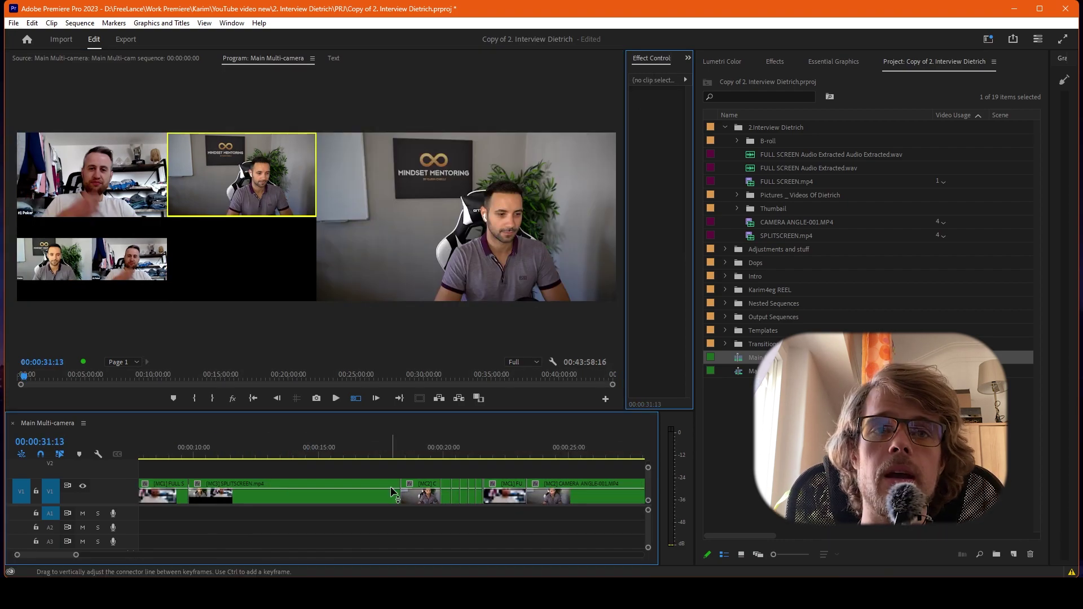
# Step: Move the cut near 20 seconds slightly earlier, try shifting the cut near 18 seconds later, and undo the last shift
pyautogui.scroll(3, 446, 483)
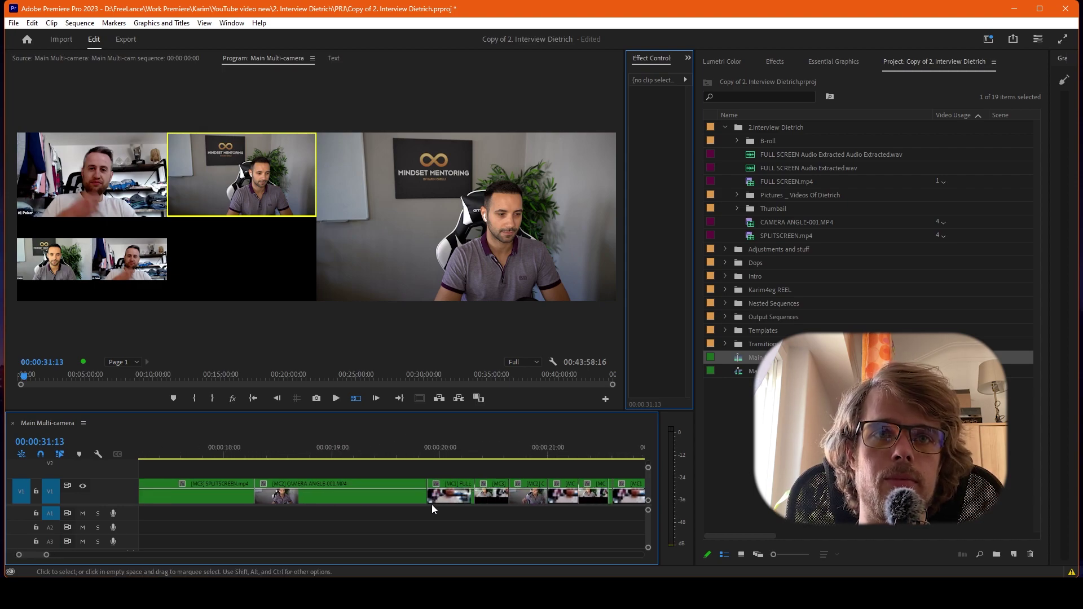
pyautogui.moveTo(428, 492)
pyautogui.mouseDown()
pyautogui.moveTo(285, 492)
pyautogui.moveTo(414, 493)
pyautogui.mouseUp()
pyautogui.click(259, 493)
pyautogui.moveTo(257, 493); pyautogui.dragTo(315, 499)
pyautogui.hotkey('ctrl', 'z')
# Step: Move the playhead to 00:00:11:06 and select the split-screen segment there
pyautogui.scroll(-5, 324, 504)
pyautogui.scroll(3, 328, 500)
pyautogui.click(360, 449)
pyautogui.click(351, 454)
pyautogui.click(344, 491)
pyautogui.scroll(-3, 339, 489)
pyautogui.scroll(-2, 337, 489)
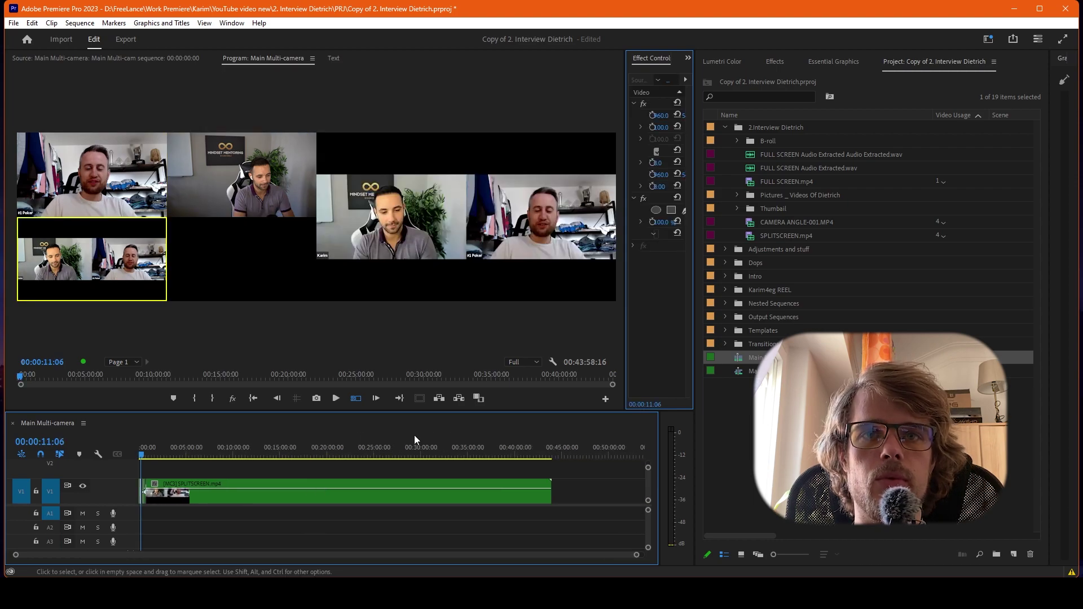
# Step: Flatten the multi-camera segments from the sequence start through the split-screen segment ending around 18 seconds
pyautogui.scroll(6, 141, 500)
pyautogui.scroll(-2, 197, 461)
pyautogui.moveTo(150, 471); pyautogui.dragTo(306, 509)
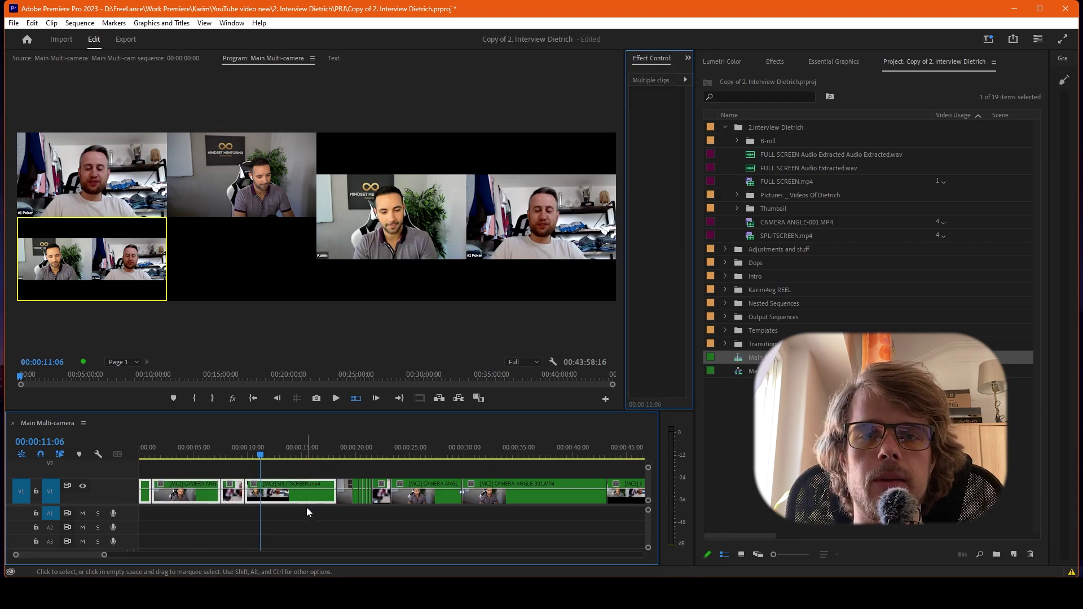
pyautogui.rightClick(298, 494)
pyautogui.moveTo(395, 339)
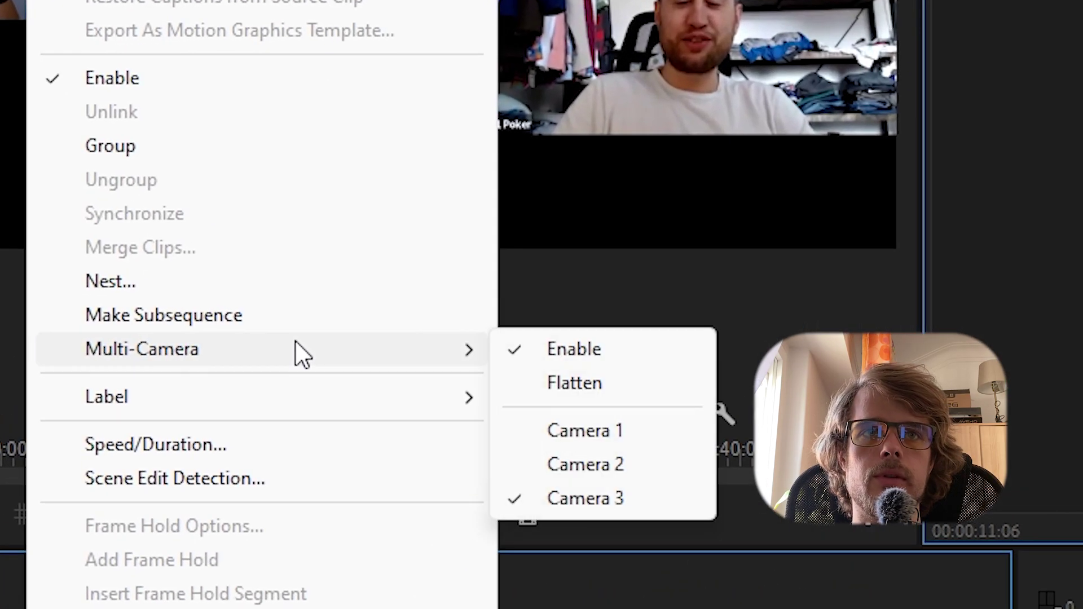
pyautogui.click(603, 389)
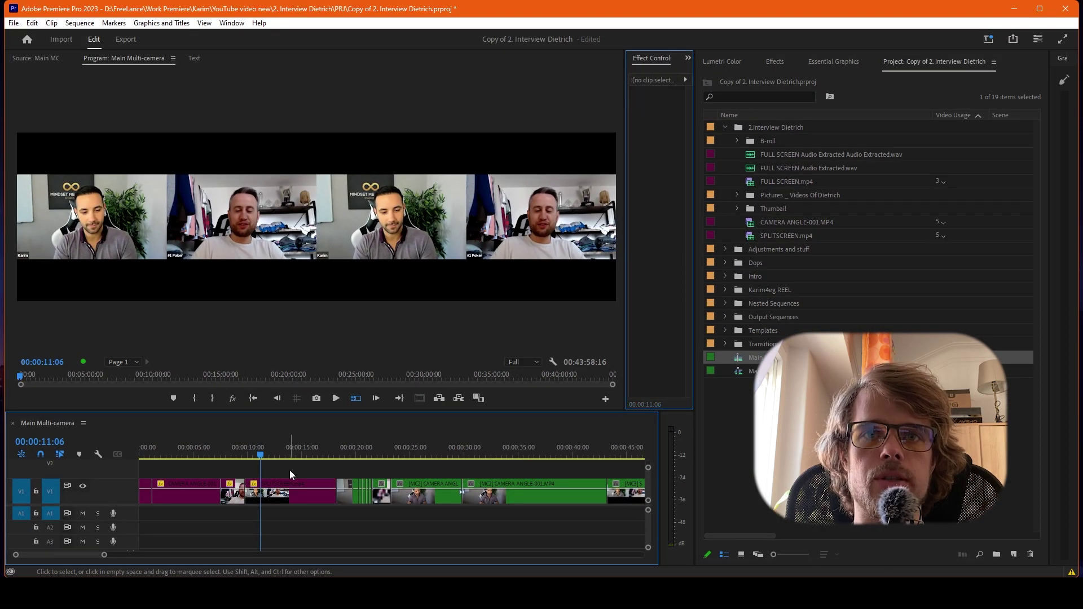
# Step: Turn off the multi-camera view and move the playhead to 00:00:12:11 within the flattened clips
pyautogui.click(357, 399)
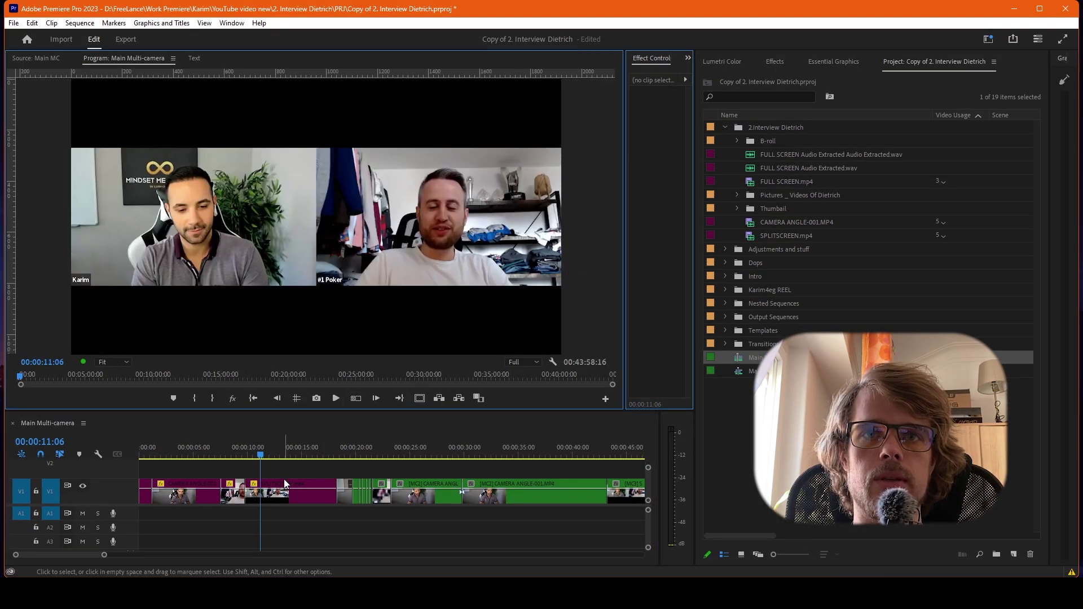
pyautogui.click(186, 453)
pyautogui.click(274, 455)
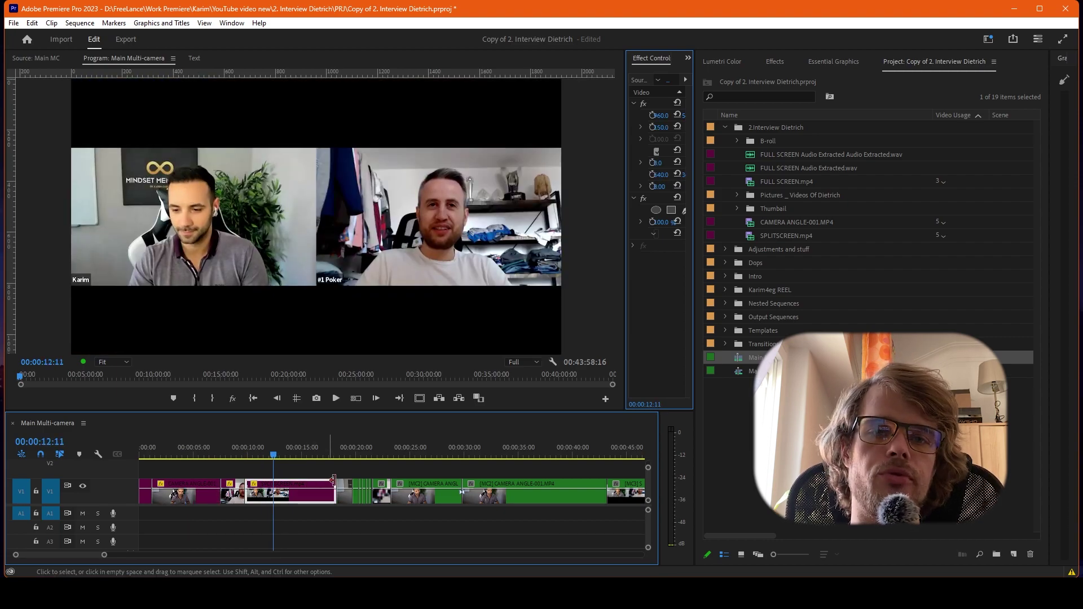
pyautogui.click(314, 469)
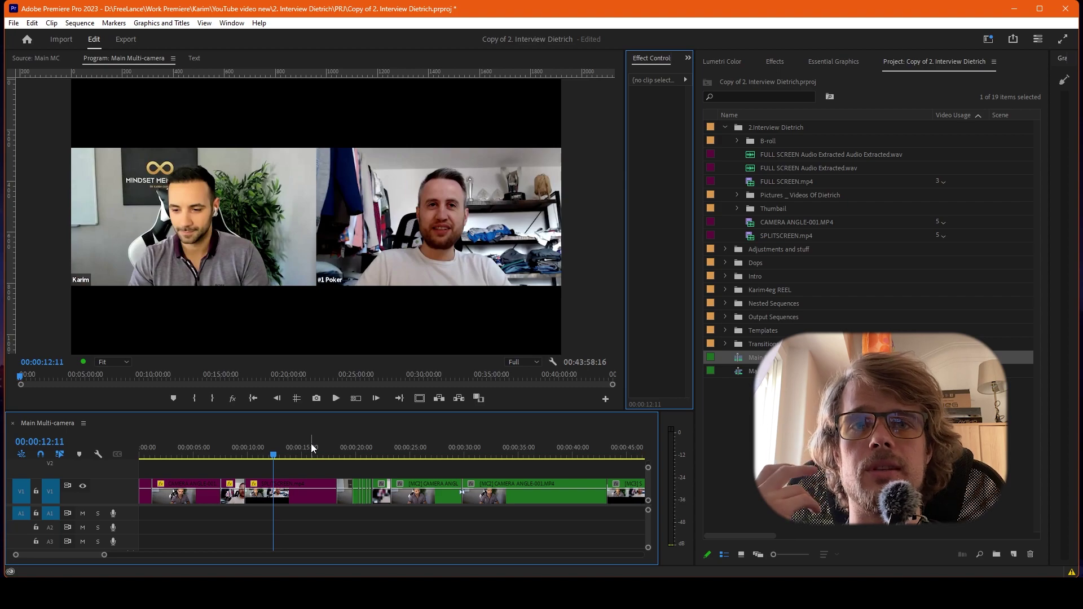
# Step: Examine the flattened split-screen clip at the playhead up close and compare it with the remaining multi-camera segments
pyautogui.rightClick(273, 496)
pyautogui.click(260, 495)
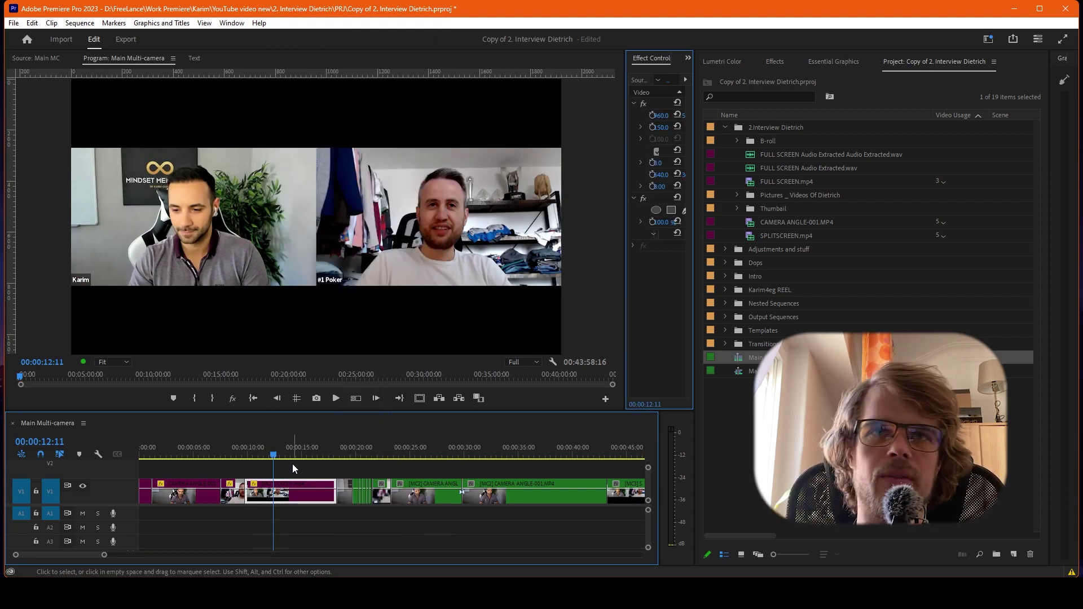
pyautogui.press('=')
pyautogui.press('=')
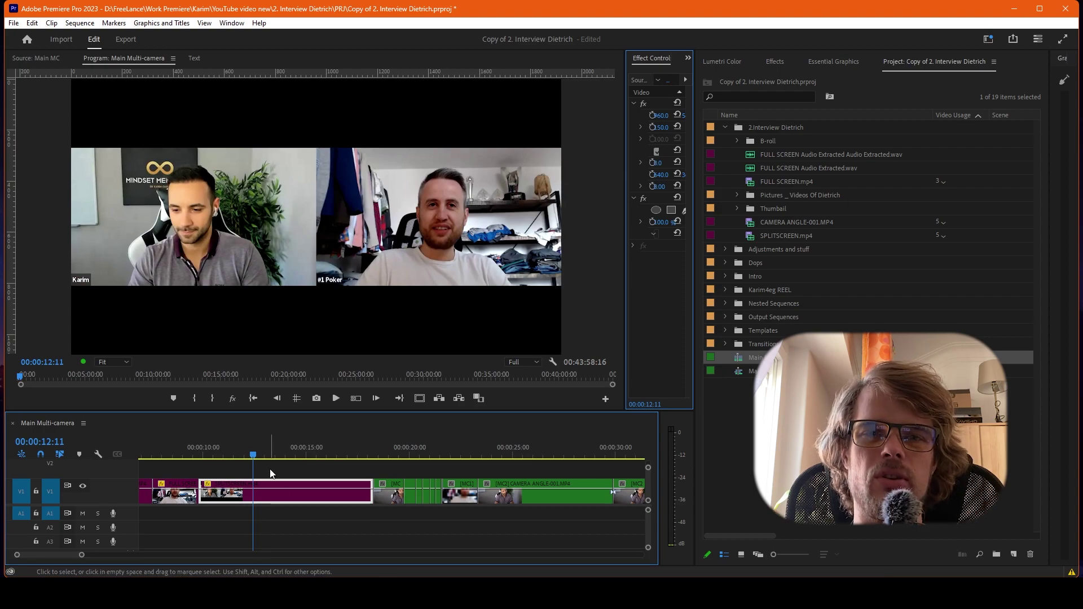
pyautogui.click(229, 473)
pyautogui.press('-')
pyautogui.press('-')
pyautogui.press('-')
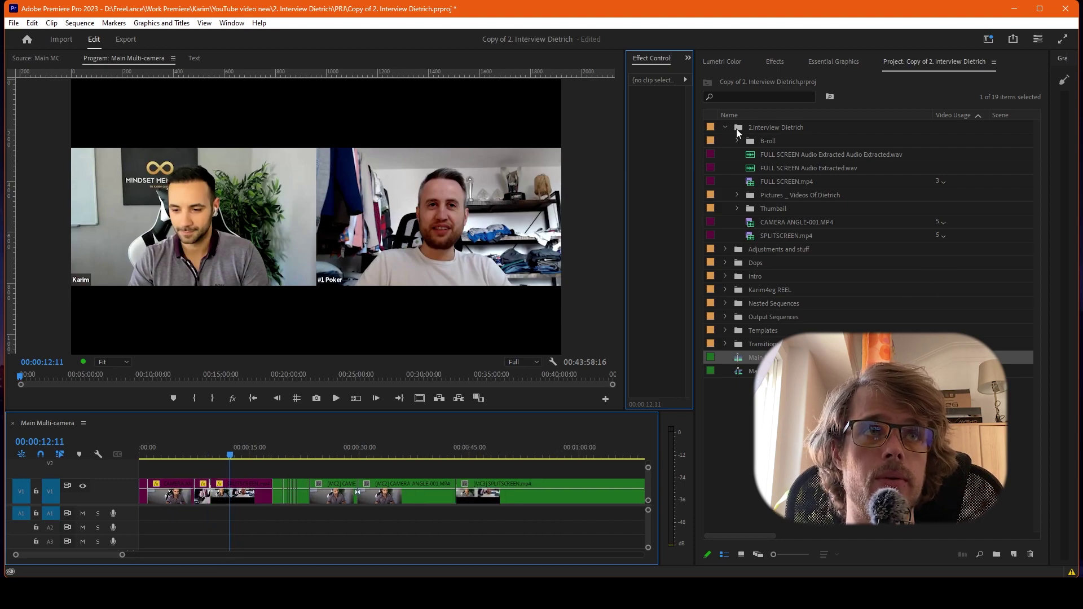
# Step: Open 1. Main Sequence from the Output Sequences bin and open the nested Main MC sequence behind its V1 clip
pyautogui.click(726, 128)
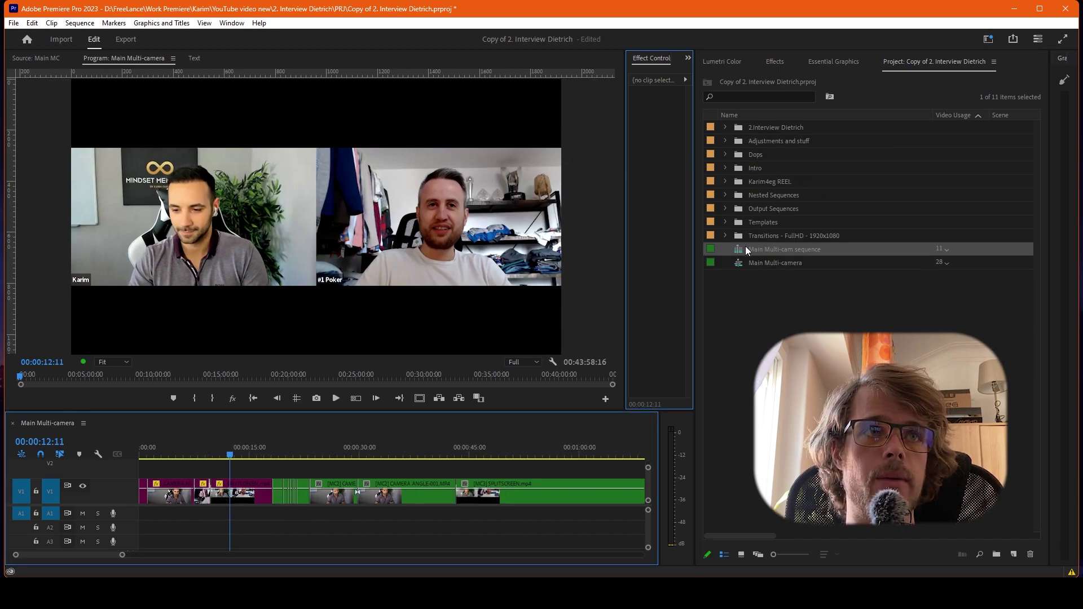
pyautogui.click(726, 208)
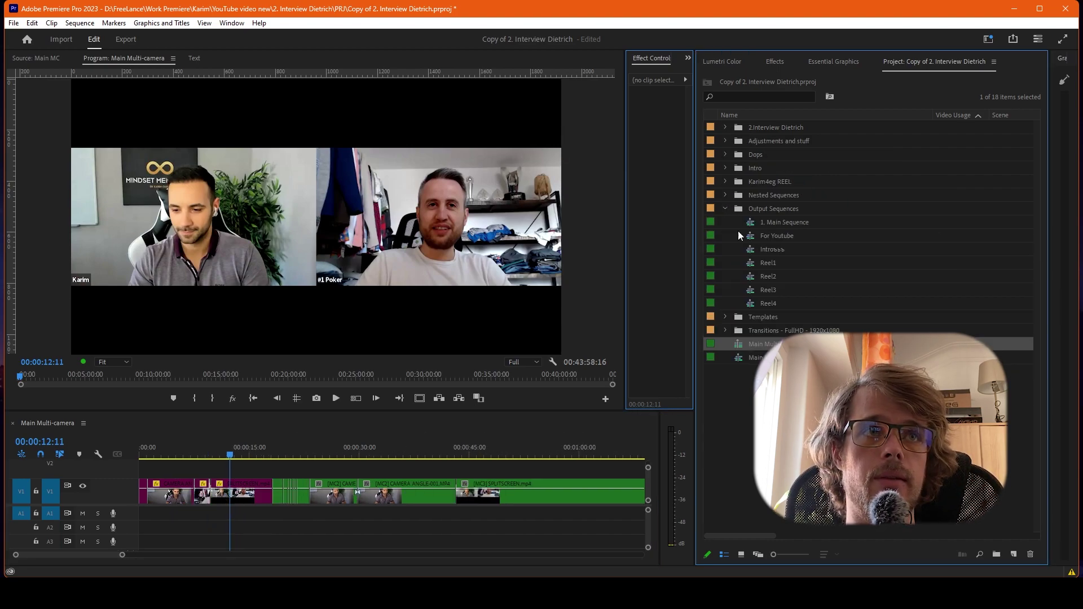
pyautogui.doubleClick(782, 223)
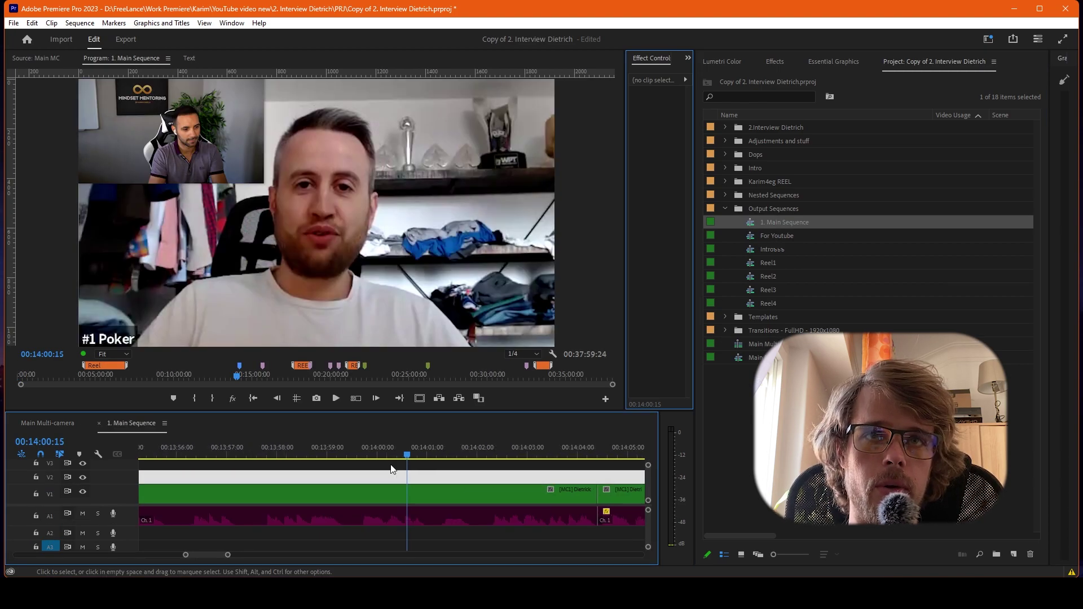
pyautogui.doubleClick(384, 499)
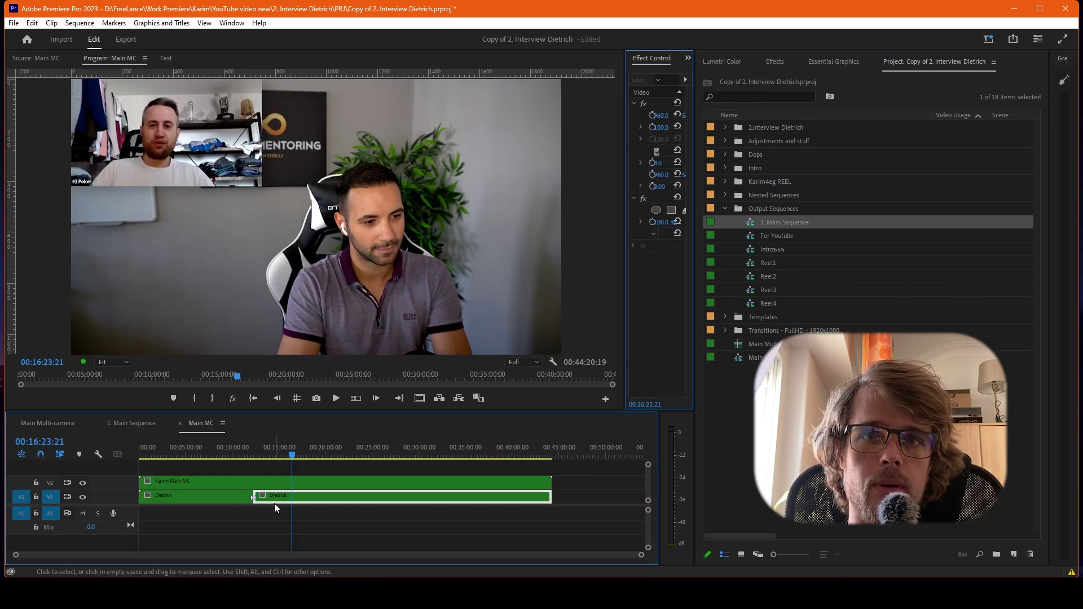
pyautogui.click(277, 526)
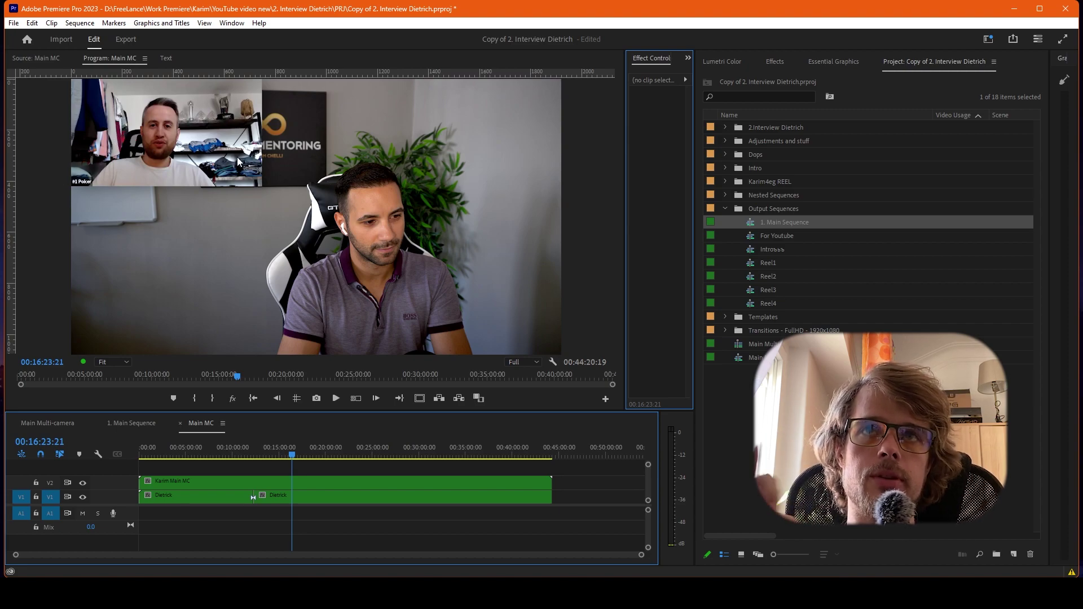
# Step: Hide track V2 in Main MC to view the angle beneath, restore it, and move the playhead to 00:01:30:17
pyautogui.click(83, 483)
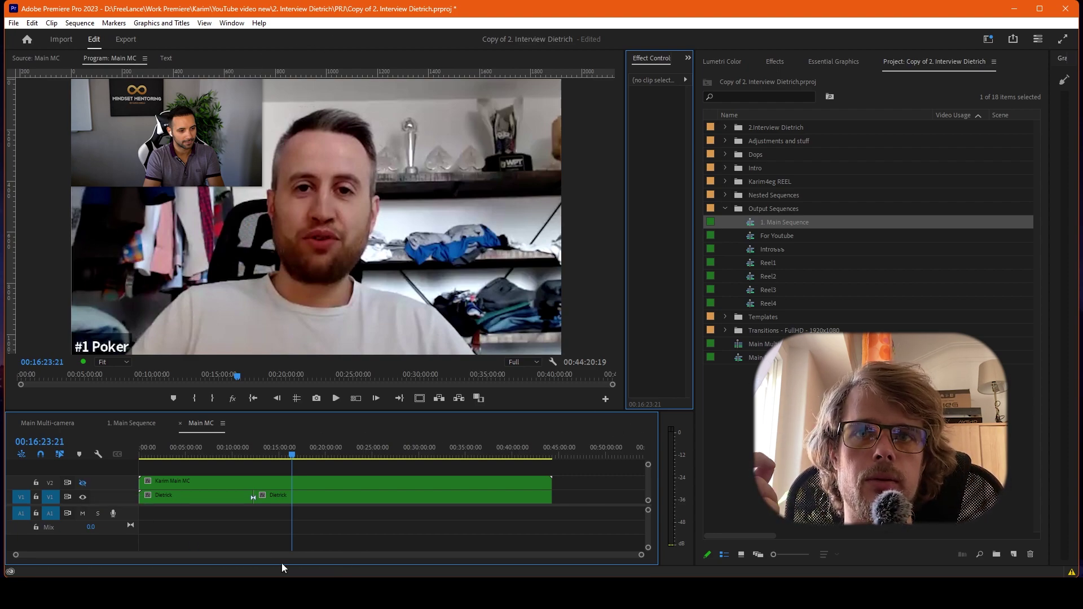
pyautogui.hotkey('ctrl', 'z')
pyautogui.moveTo(179, 455); pyautogui.dragTo(153, 454)
pyautogui.click(175, 483)
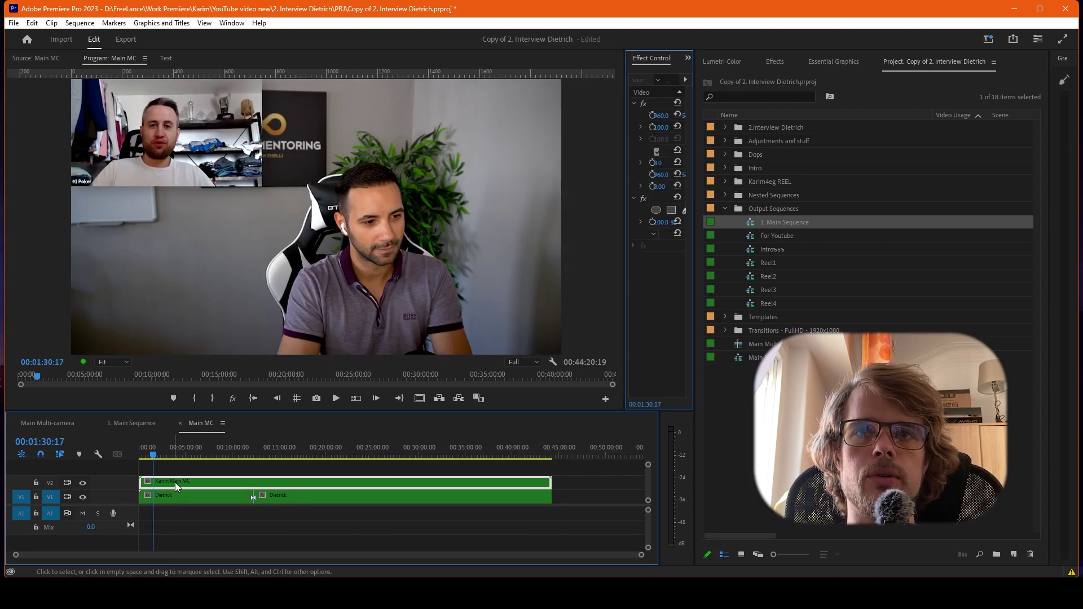
pyautogui.click(186, 465)
# Step: Open the nested sequence on V2 of Main MC, move to 00:03:19:12, and select its V3 clip
pyautogui.doubleClick(183, 481)
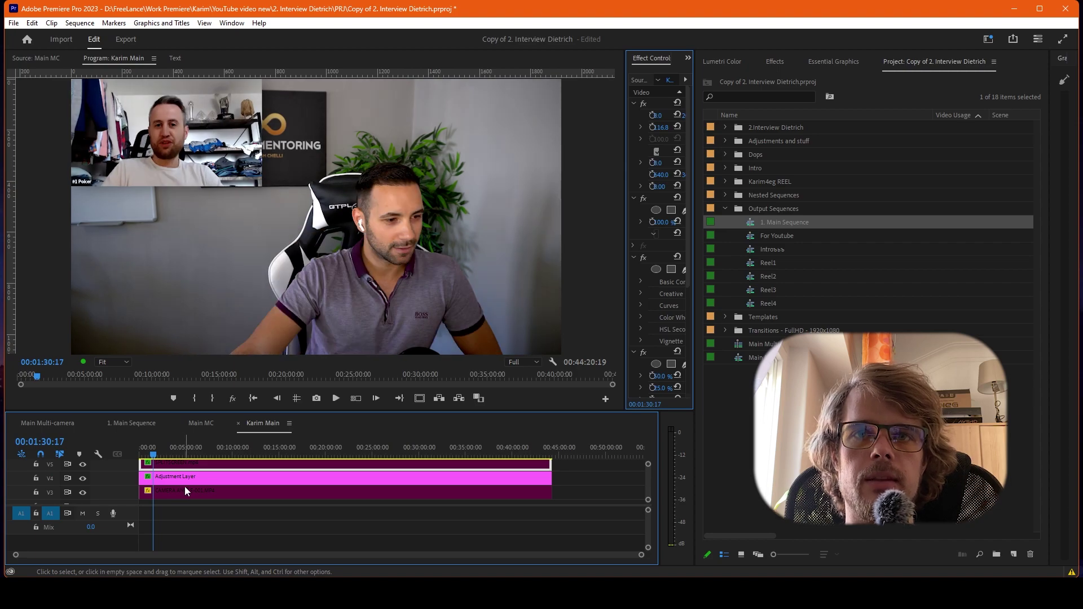
pyautogui.moveTo(154, 447); pyautogui.dragTo(172, 448)
pyautogui.click(151, 494)
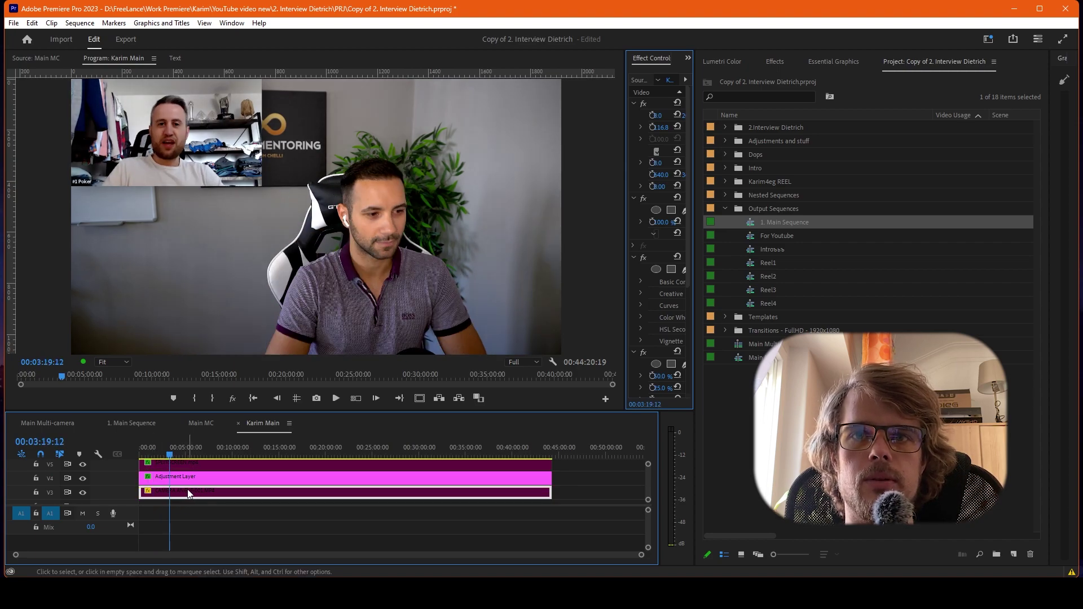
# Step: Hide tracks V5 and V4 to view the base camera, show both again, and select the V5 overlay clip
pyautogui.click(83, 465)
pyautogui.click(82, 479)
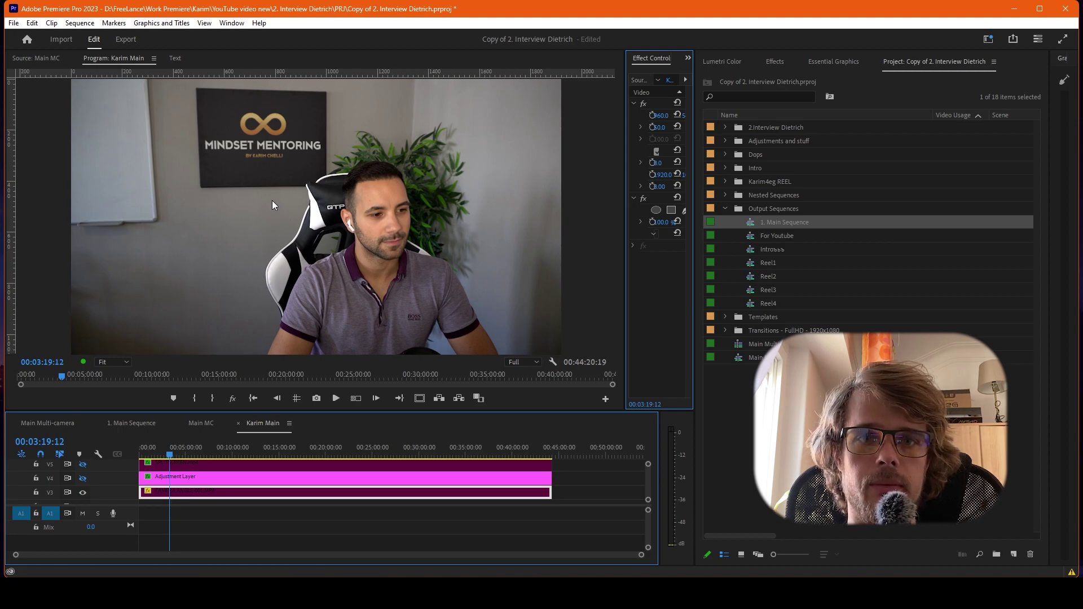
pyautogui.click(83, 479)
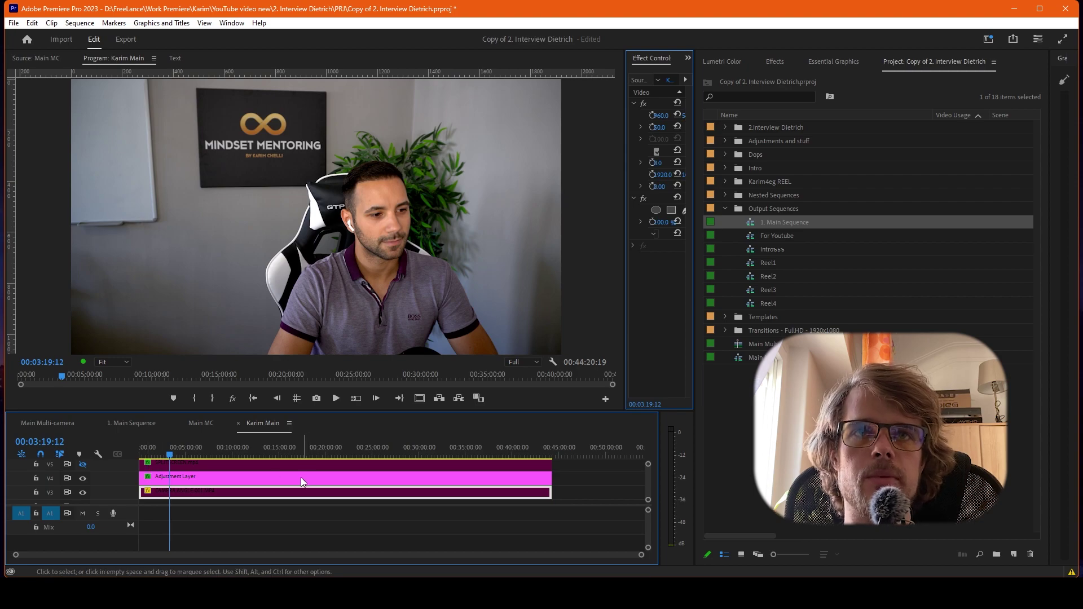
pyautogui.click(82, 464)
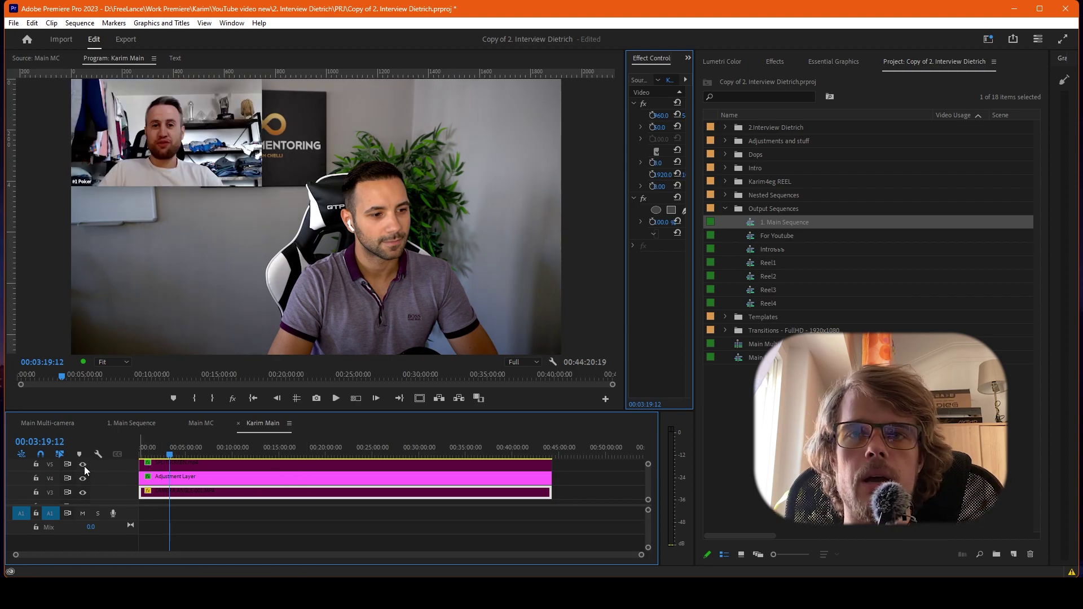
pyautogui.scroll(1, 209, 480)
pyautogui.click(193, 477)
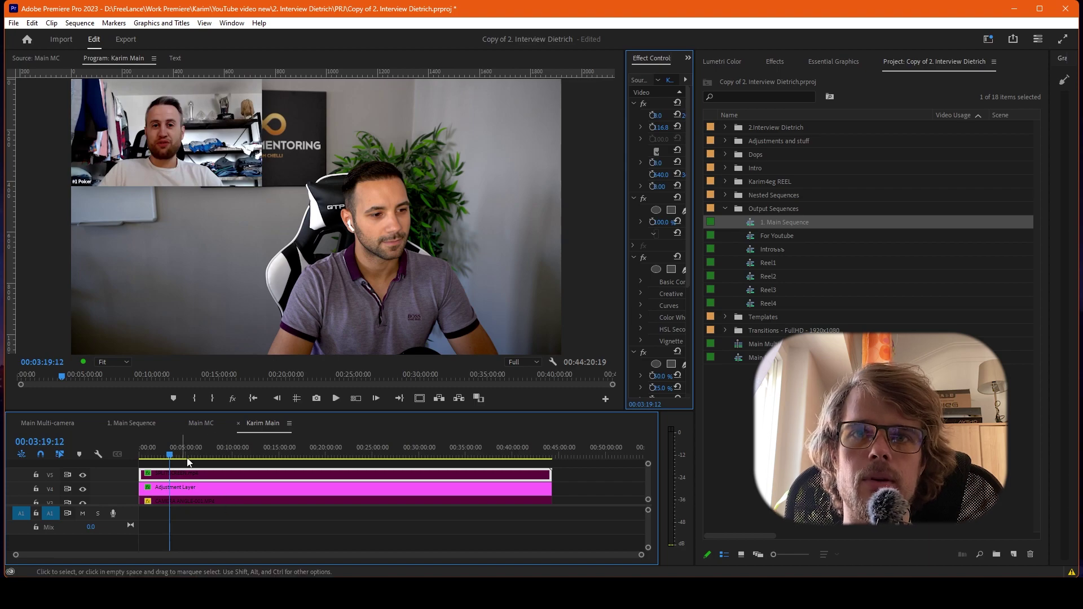
# Step: Close the current nested sequence and open the nested clip at the playhead on V1 of Main MC
pyautogui.click(240, 424)
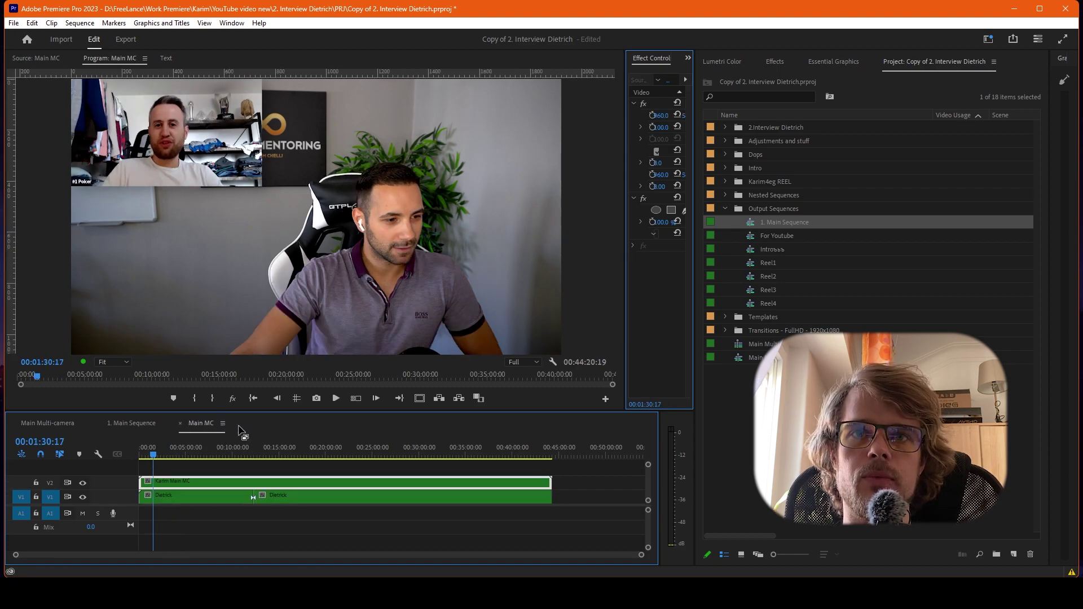
pyautogui.click(81, 484)
pyautogui.doubleClick(179, 496)
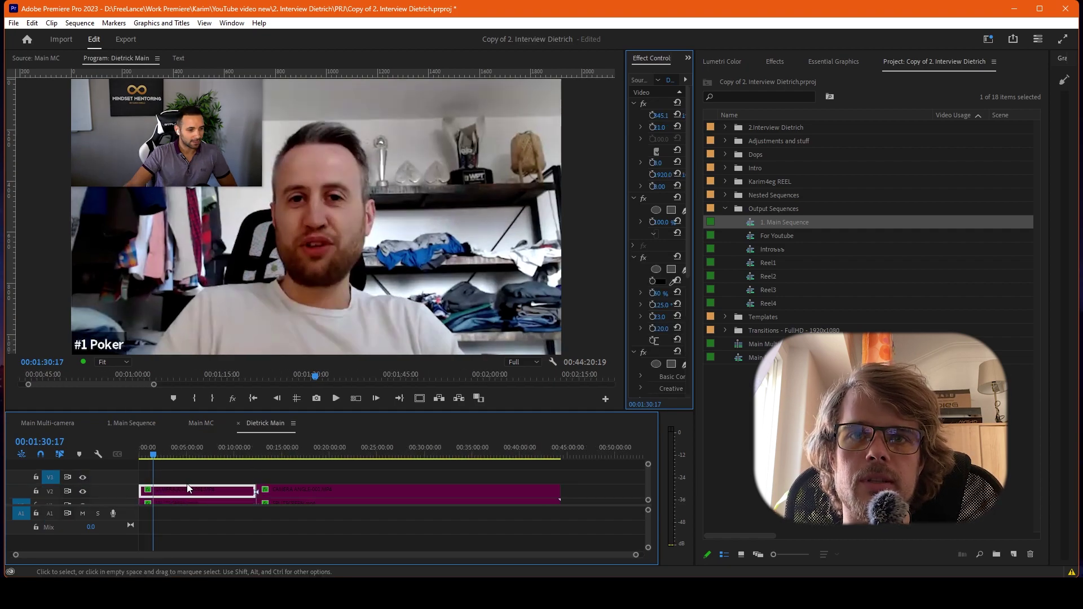
# Step: Hide and restore the V2 inset in this nested sequence, and move the playhead to 00:04:26:17
pyautogui.click(82, 484)
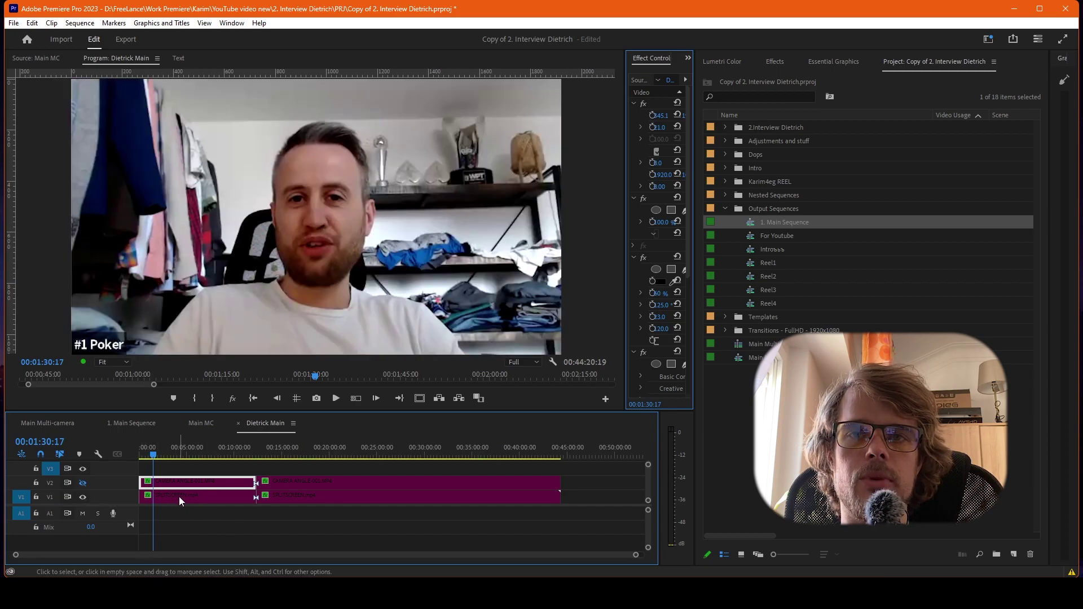
pyautogui.click(83, 483)
pyautogui.click(219, 458)
pyautogui.moveTo(219, 459); pyautogui.dragTo(181, 456)
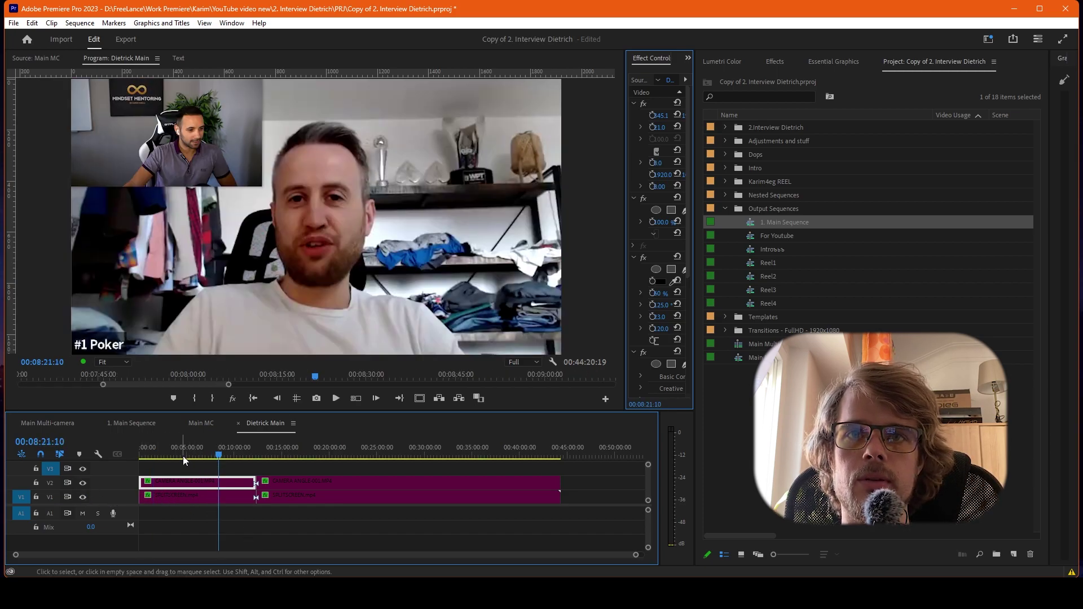
# Step: Widen the Effect Controls area and review the V2 clip's Motion, Drop Shadow, Lumetri Color and Looks effects
pyautogui.moveTo(619, 271); pyautogui.dragTo(432, 270)
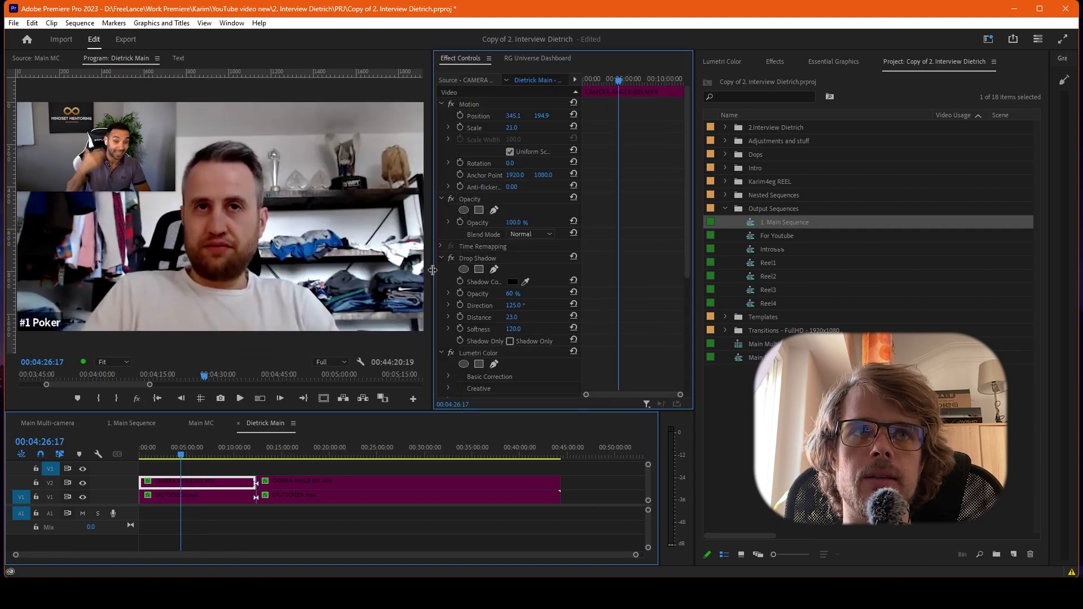
pyautogui.scroll(-5, 573, 286)
pyautogui.click(484, 172)
pyautogui.scroll(4, 513, 186)
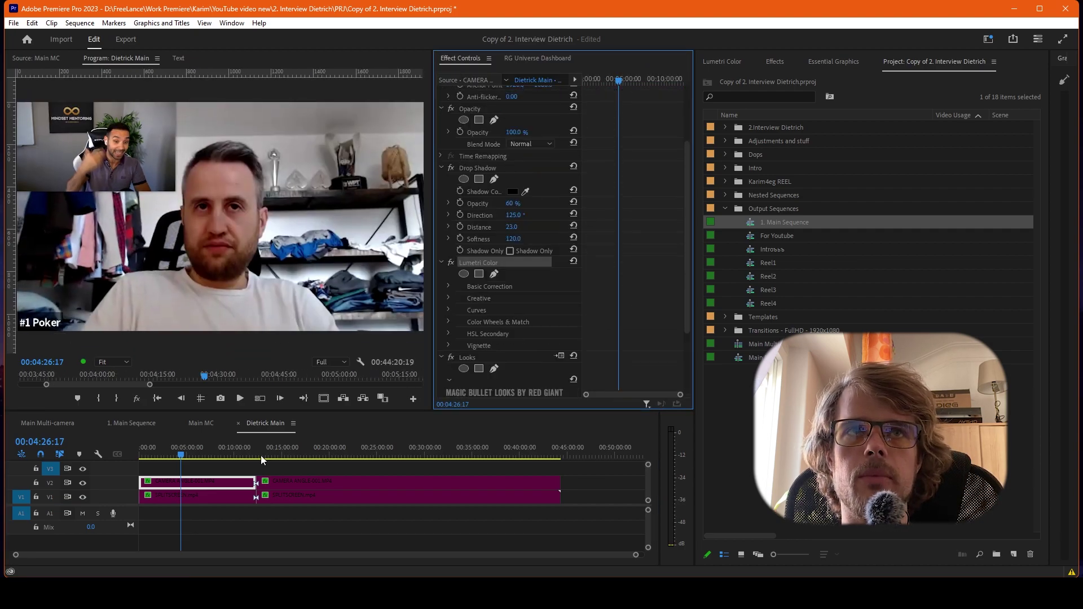
# Step: Compare Main Multi-camera with the nested clips of Main MC, and return to 1. Main Sequence
pyautogui.click(53, 425)
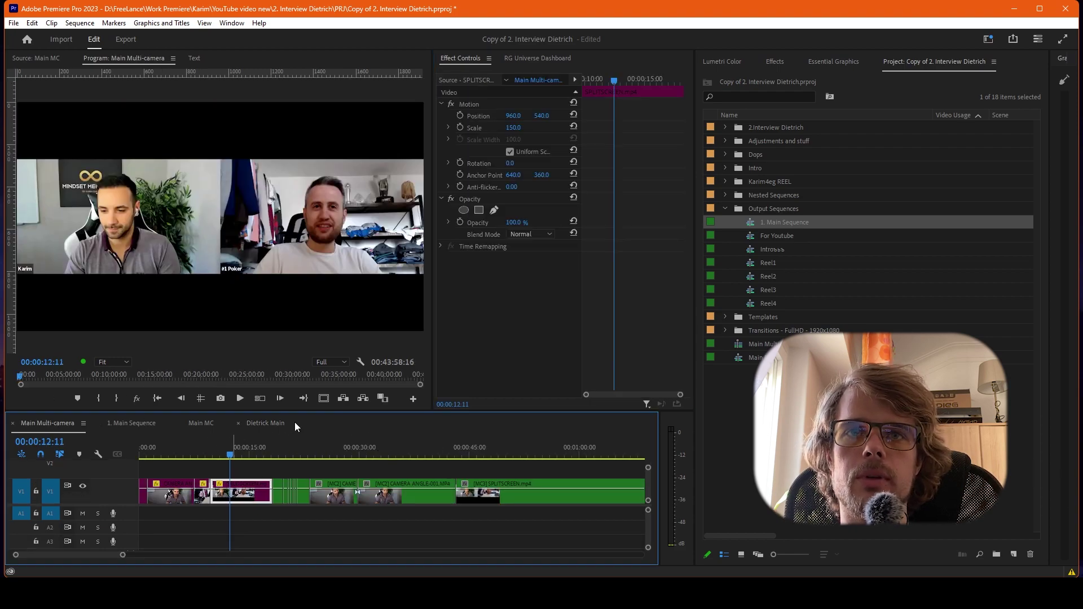
pyautogui.click(201, 423)
pyautogui.moveTo(158, 467); pyautogui.dragTo(377, 535)
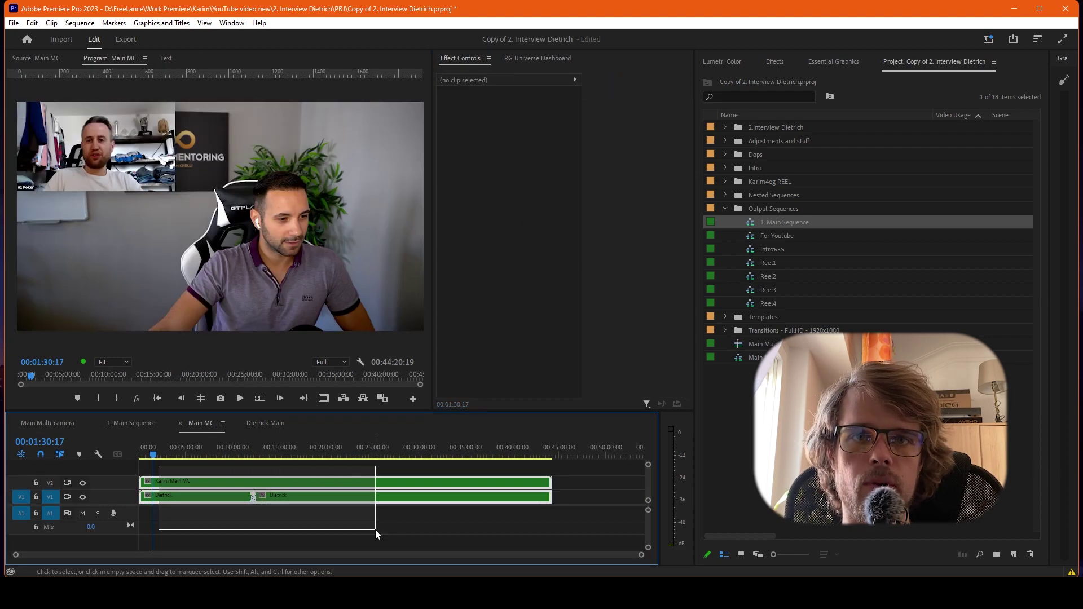
pyautogui.click(135, 424)
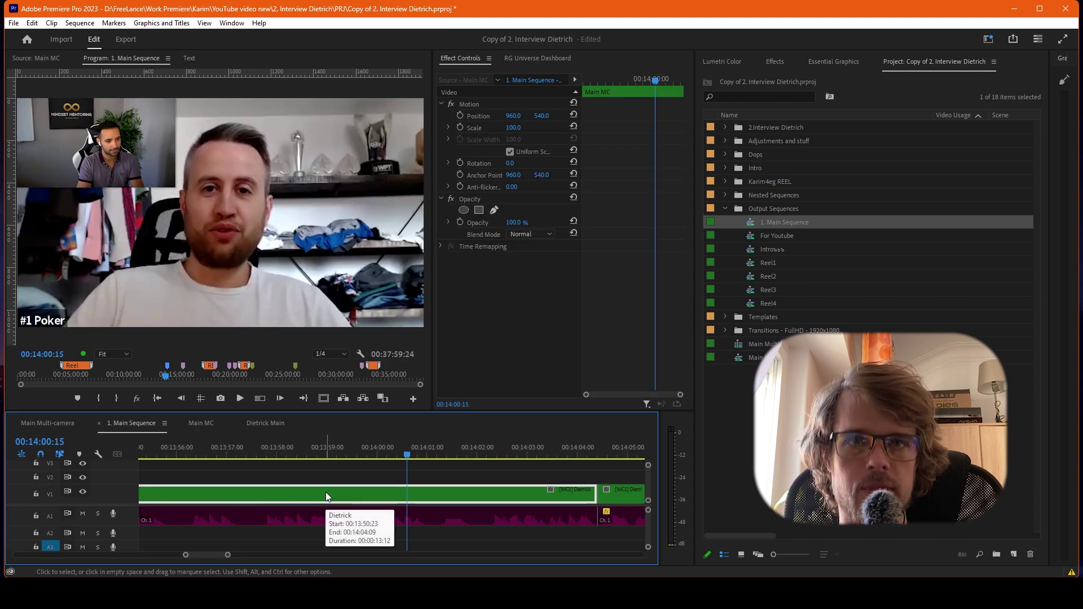
# Step: Turn on the multi-camera view in 1. Main Sequence, target V1, enlarge the preview, and switch the current segment to camera 2
pyautogui.click(260, 398)
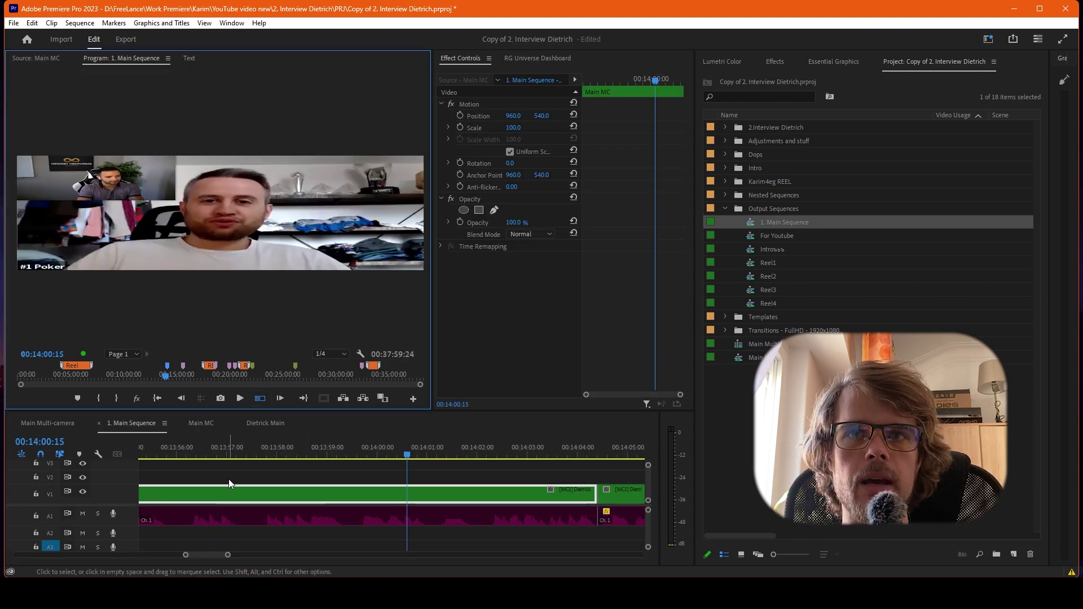
pyautogui.click(151, 499)
pyautogui.hotkey('shift', '0')
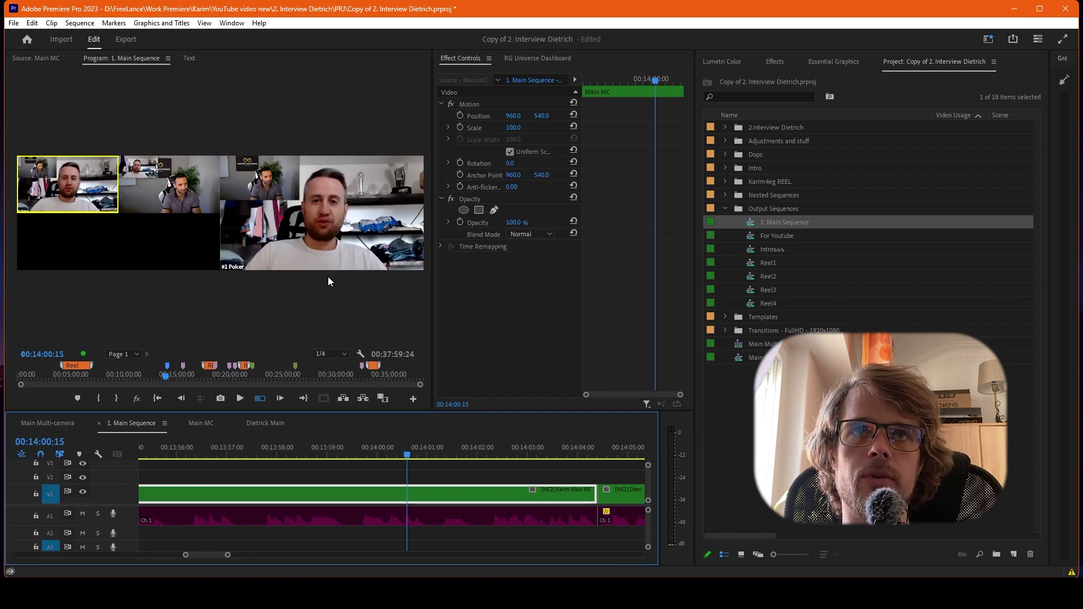
pyautogui.moveTo(434, 272); pyautogui.dragTo(588, 272)
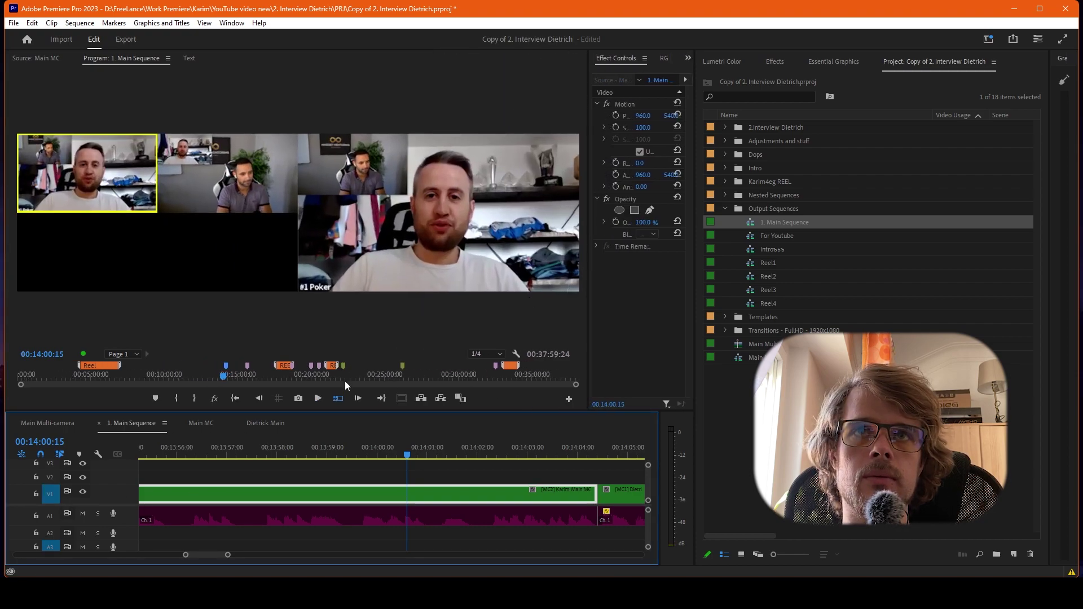
pyautogui.press('2')
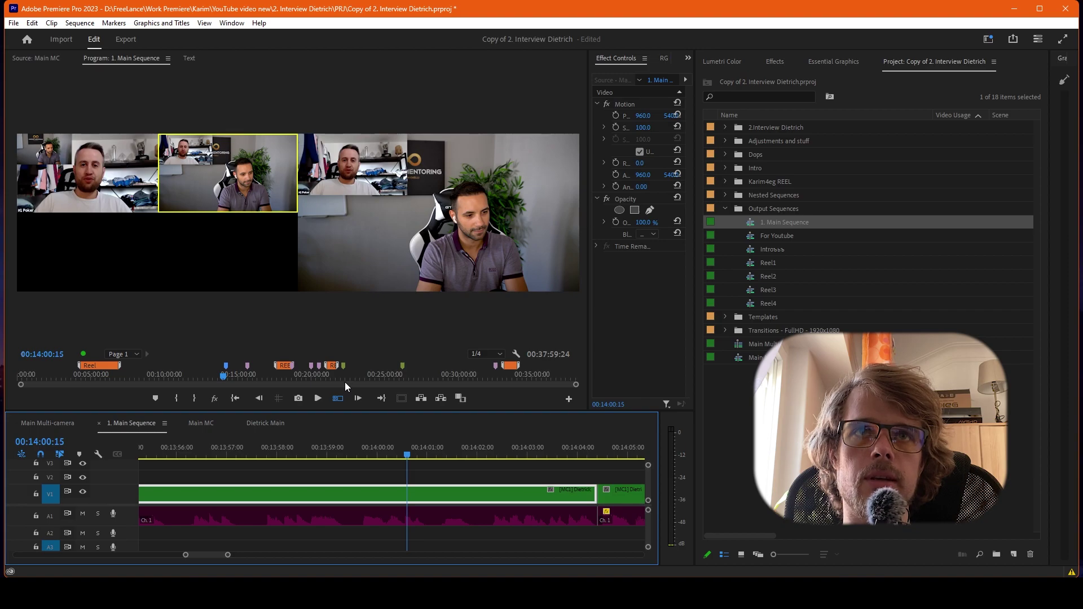